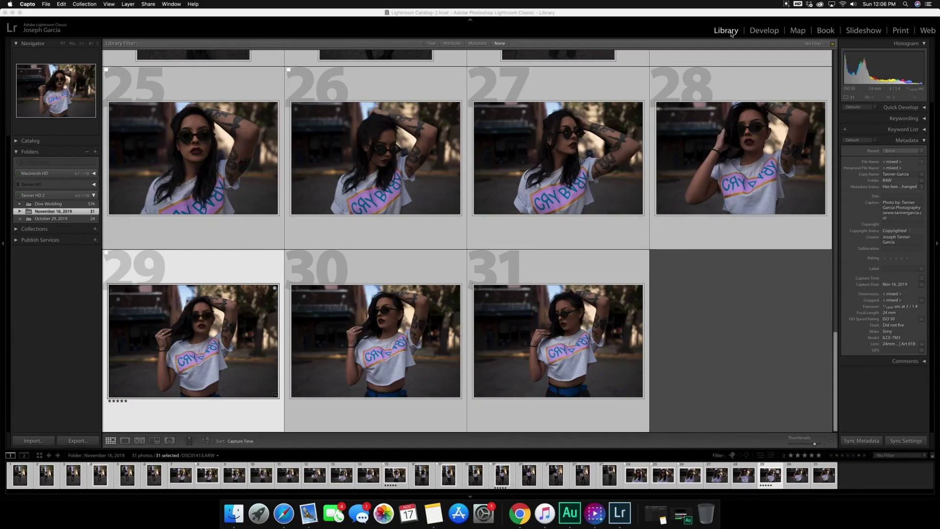
# Open the photo import from the Library and browse the sources to the RAW folder under November 16, 2019.
pyautogui.click(732, 34)
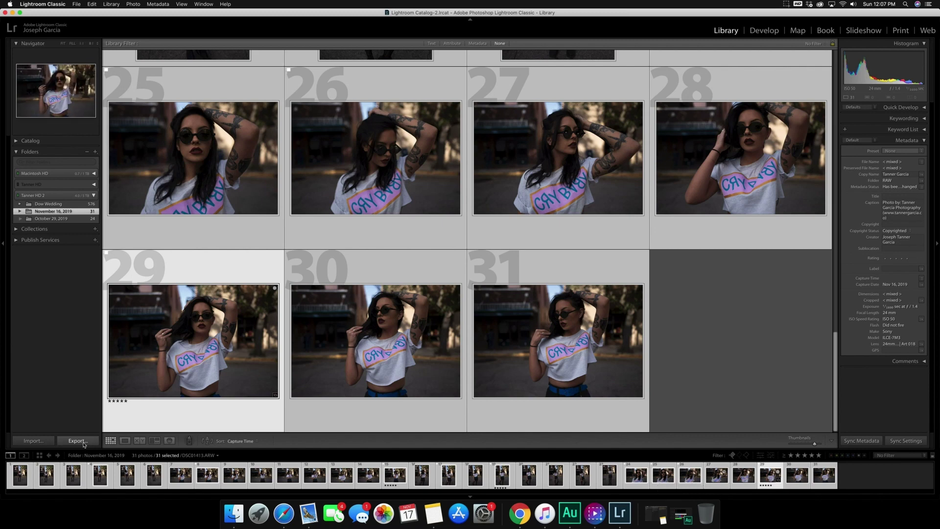
pyautogui.click(35, 441)
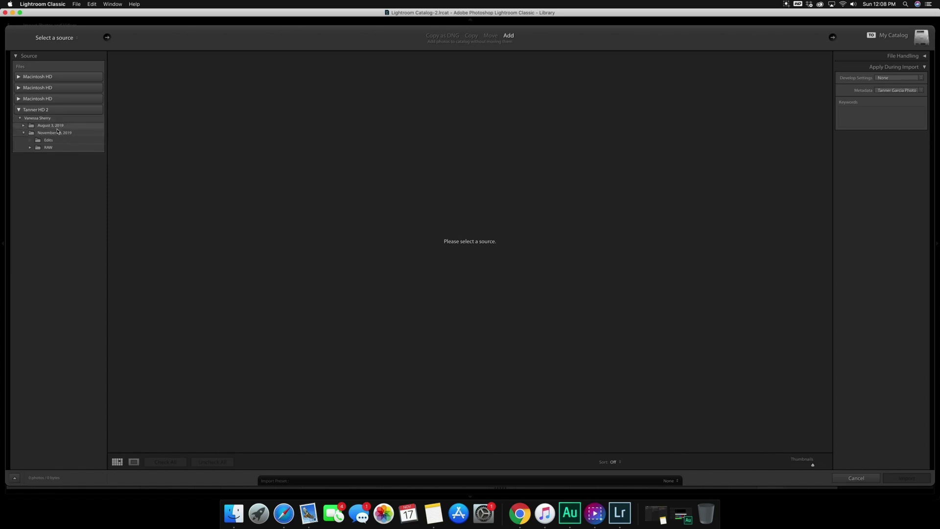
pyautogui.click(39, 150)
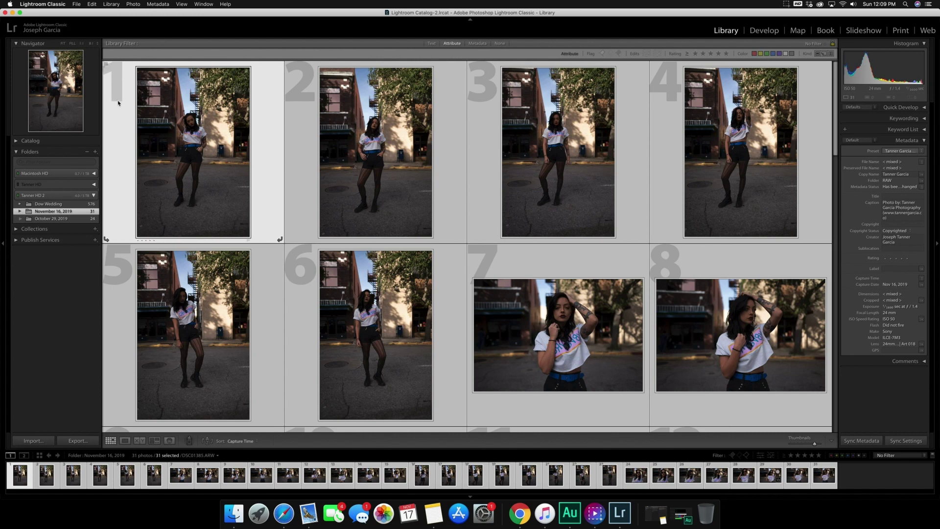
# Open the first photo, DSC01385.ARW, in Develop and step through the next few full-length shots to compare them.
pyautogui.click(118, 125)
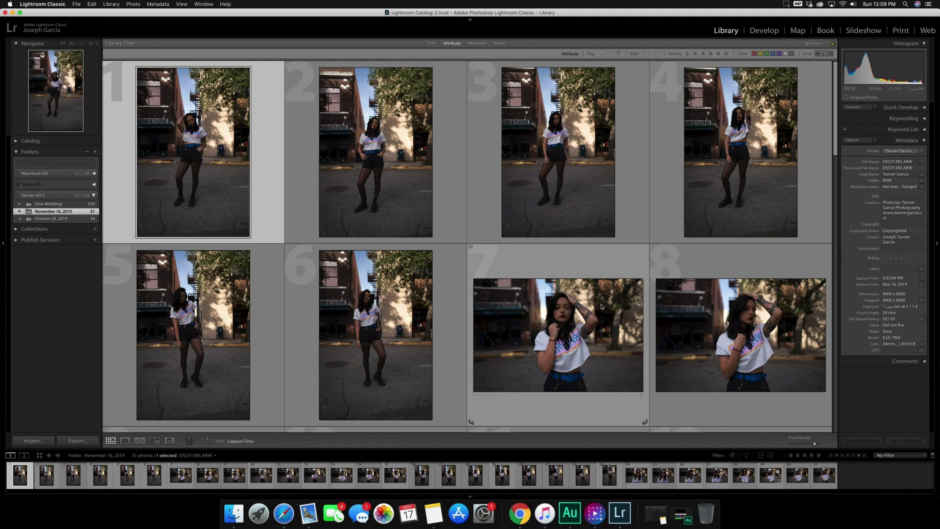
pyautogui.click(764, 32)
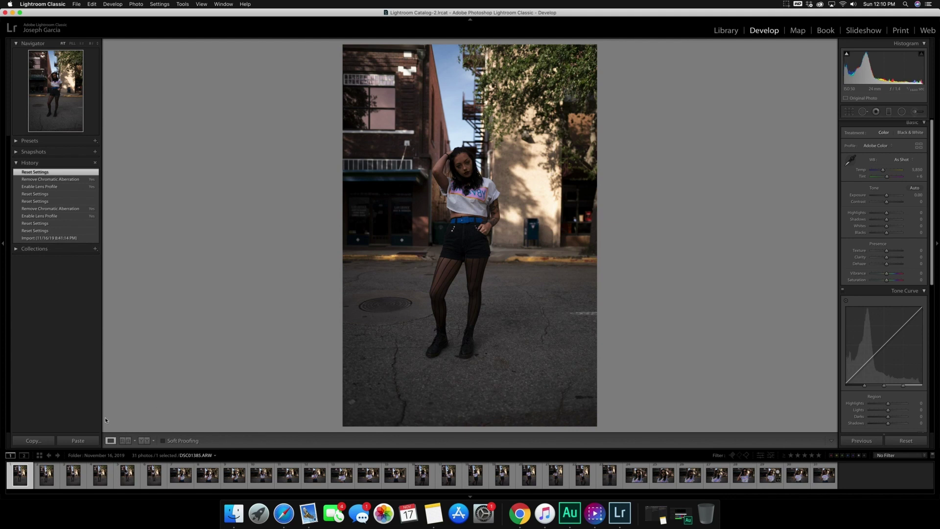
pyautogui.click(45, 470)
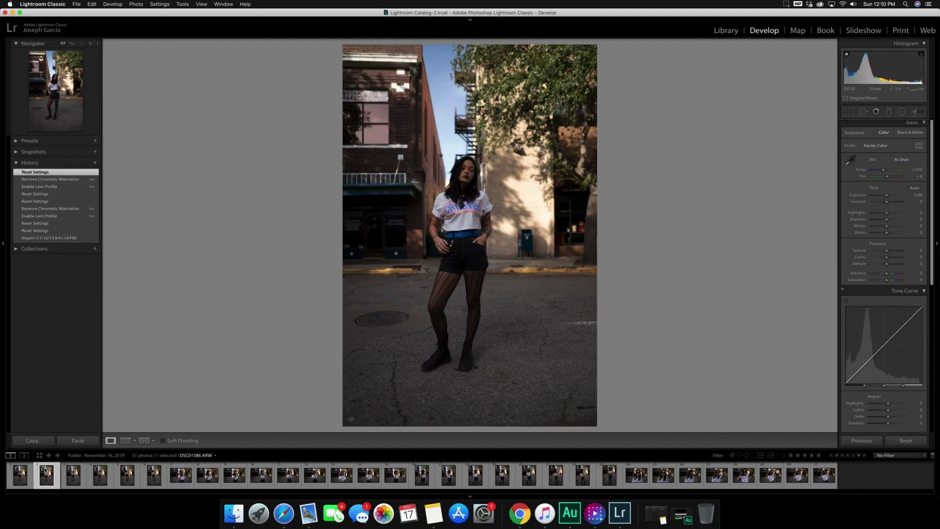
pyautogui.press('Right')
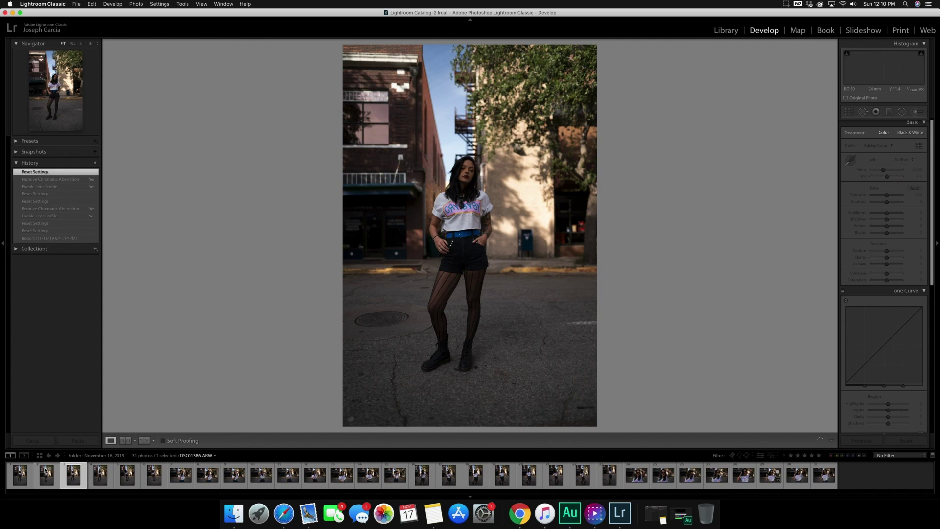
pyautogui.press('Right')
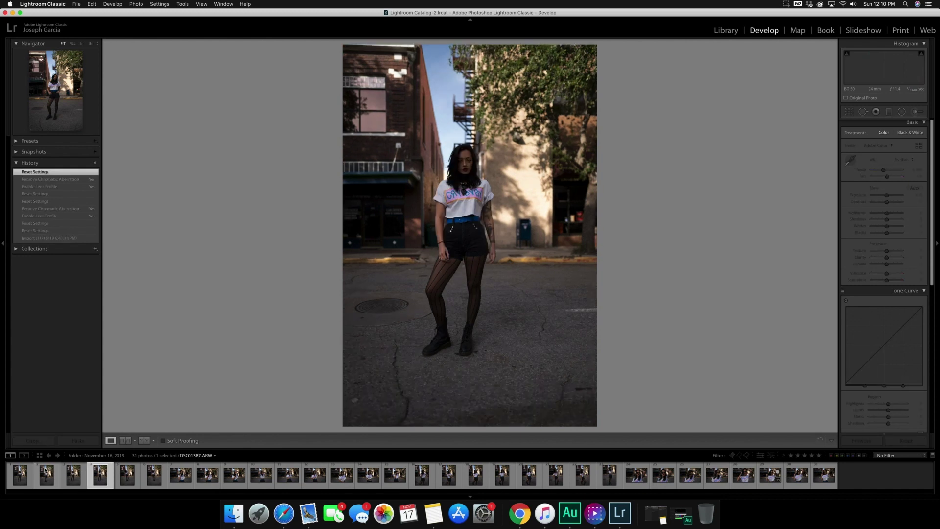
pyautogui.press('Right')
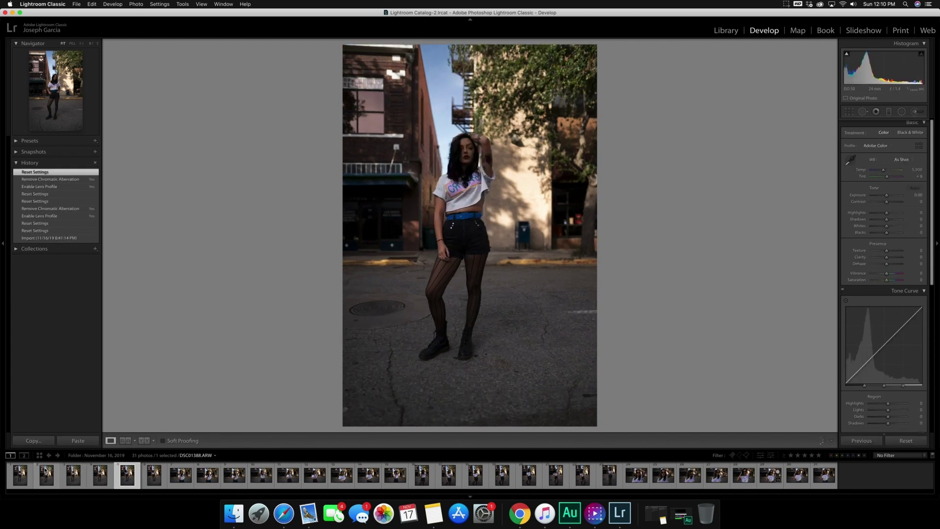
# Return to DSC01388.ARW and flag it as a pick.
pyautogui.press('Left')
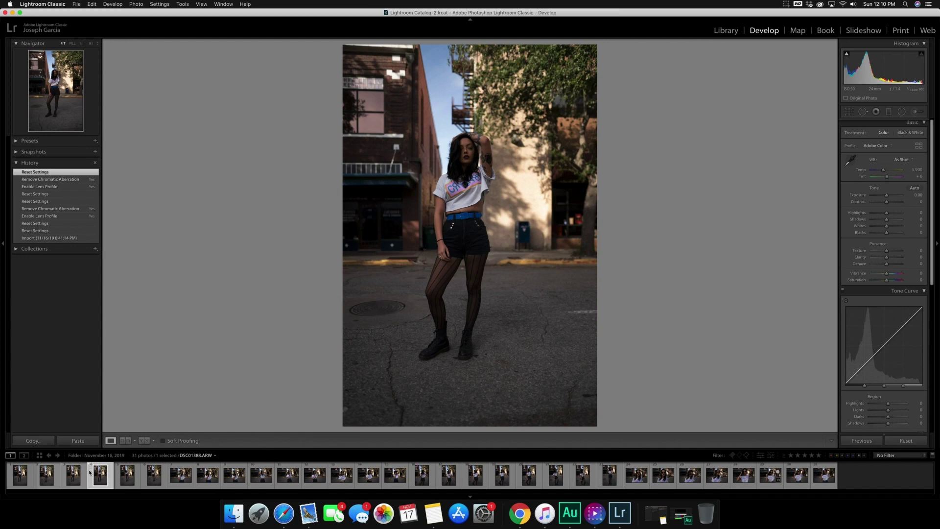
pyautogui.click(84, 472)
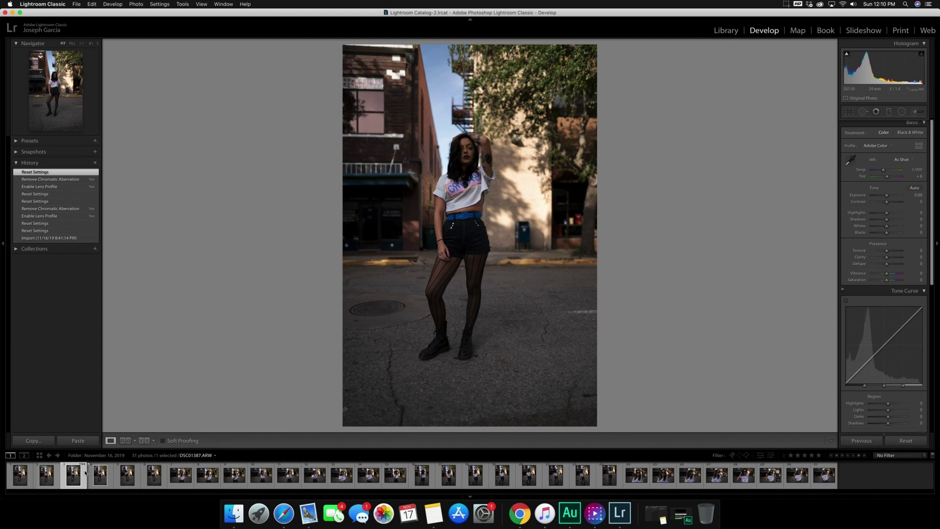
pyautogui.click(94, 475)
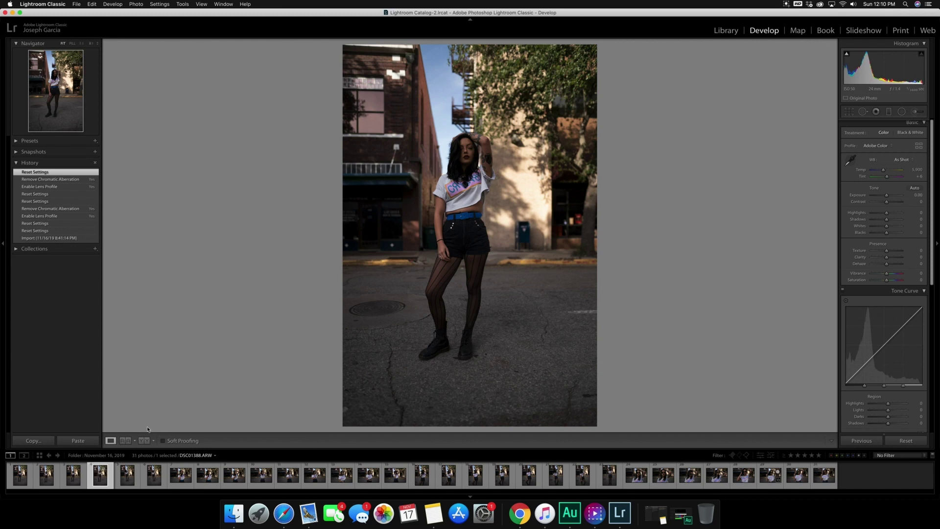
pyautogui.press('p')
pyautogui.press('u')
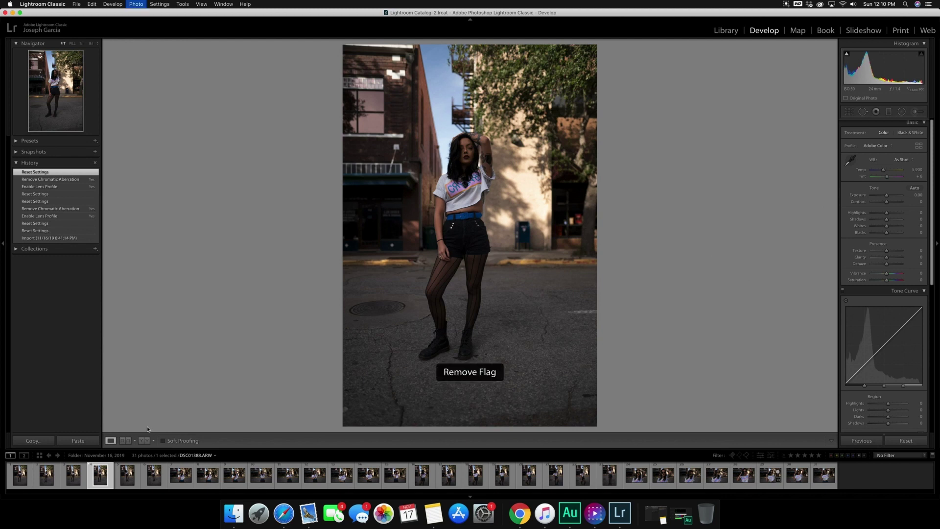
pyautogui.press('p')
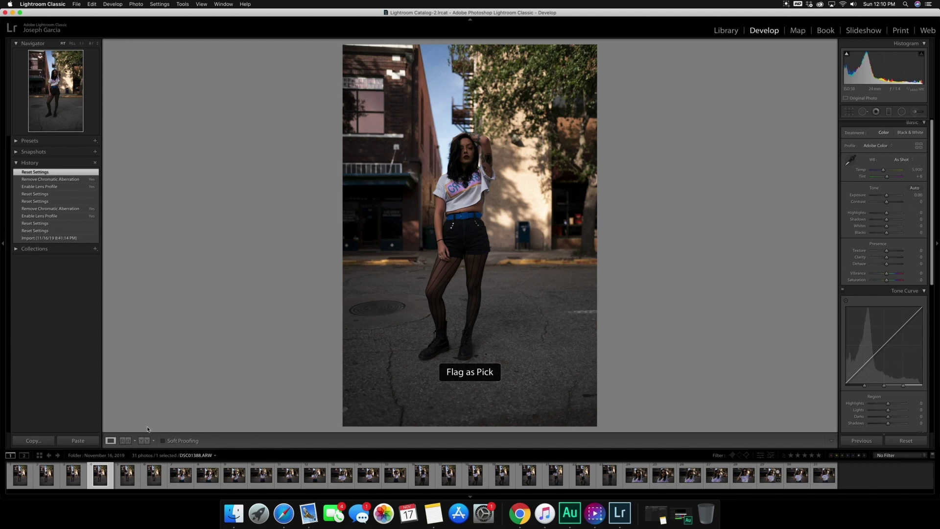
# Go through the following photos and flag the preferred shots as picks, including DSC01392.ARW and DSC01410.ARW.
pyautogui.press('Right')
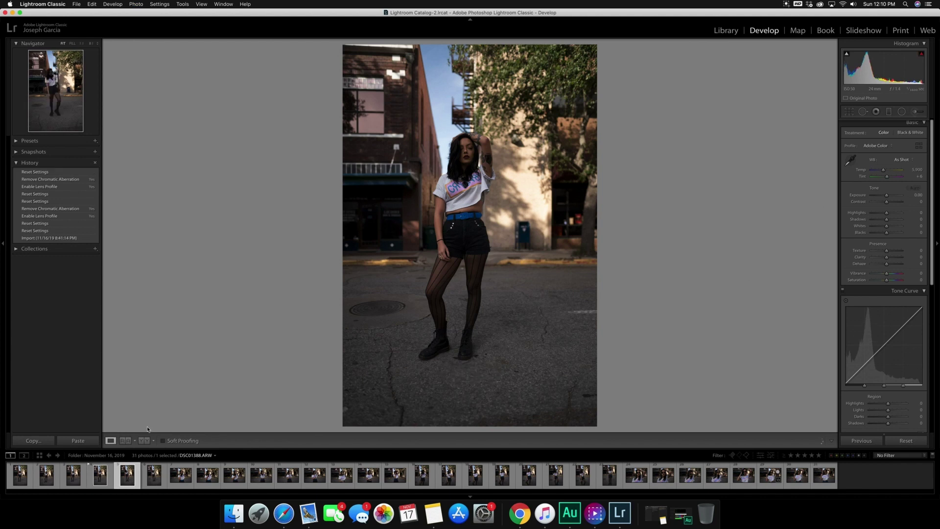
pyautogui.press('Right')
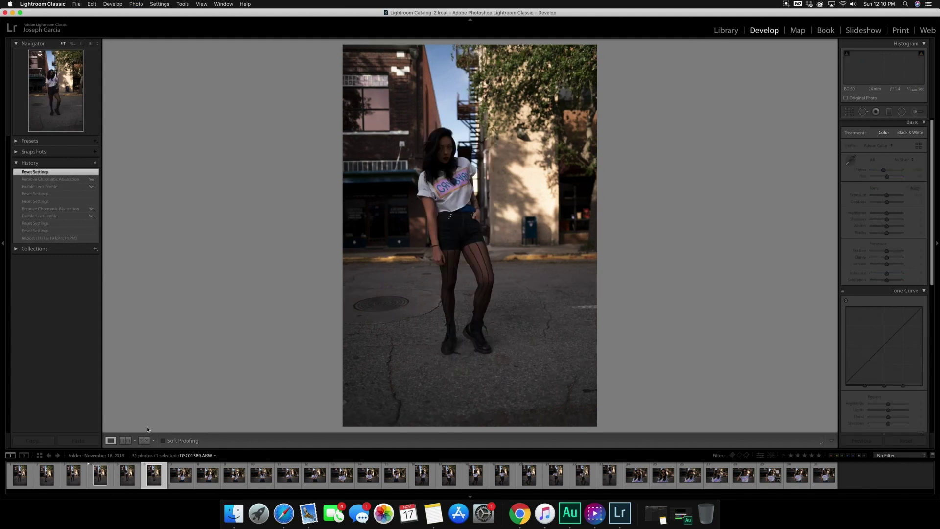
pyautogui.press('Right')
pyautogui.press('Right')
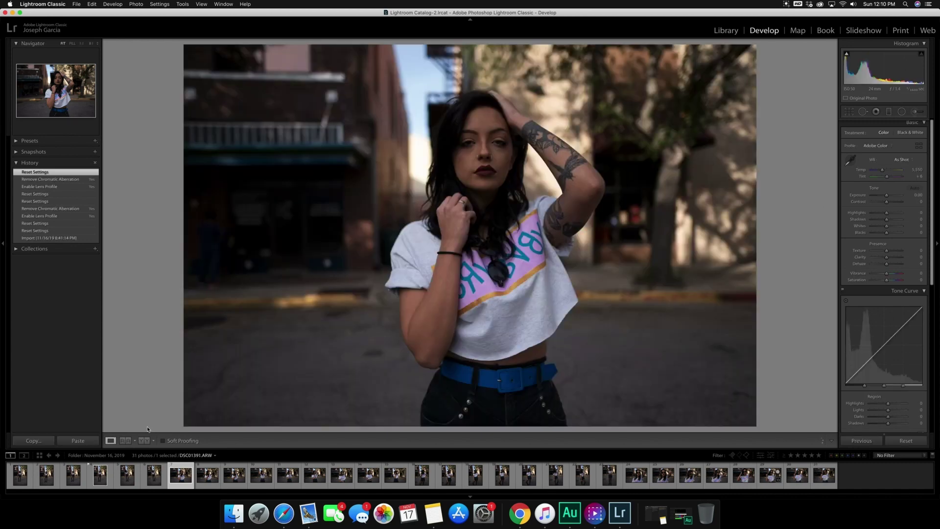
pyautogui.press('p')
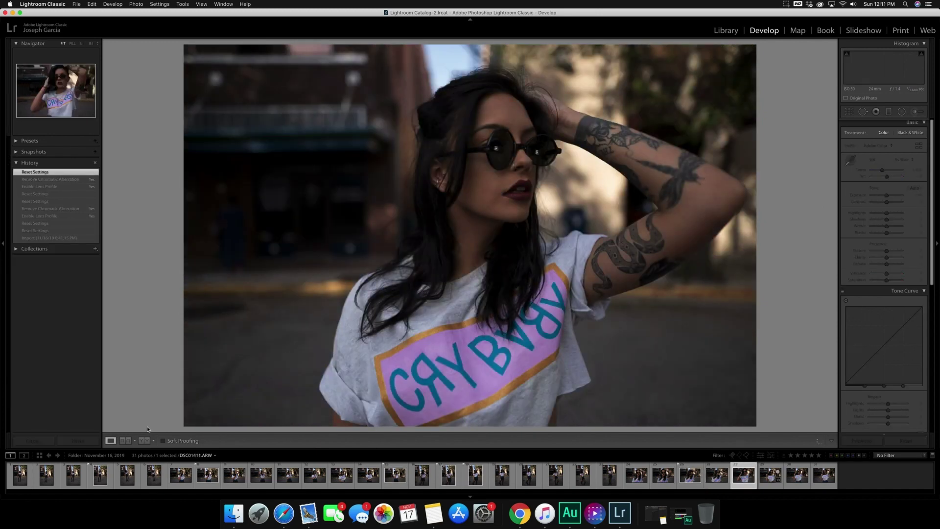
# Flag DSC01413.ARW as a pick and continue reviewing to the last photo, DSC01415.ARW.
pyautogui.press('Right')
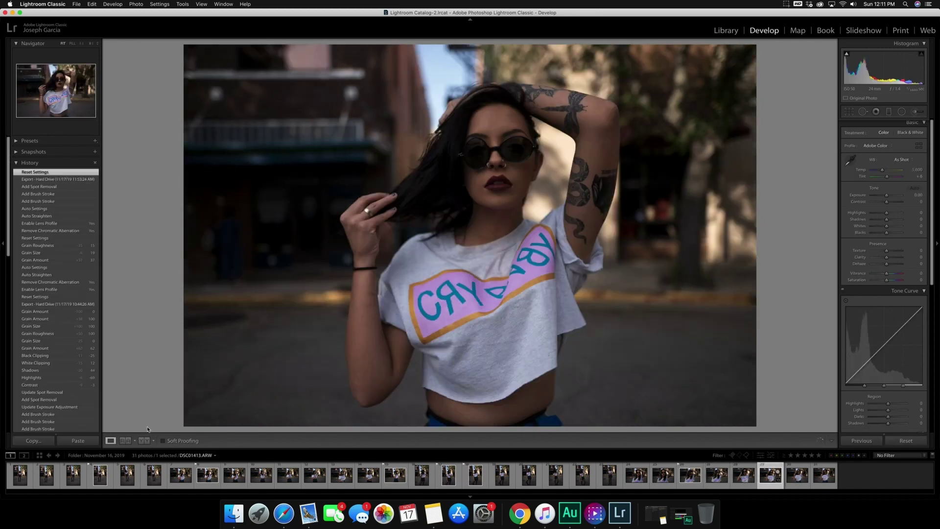
pyautogui.press('Left')
pyautogui.press('p')
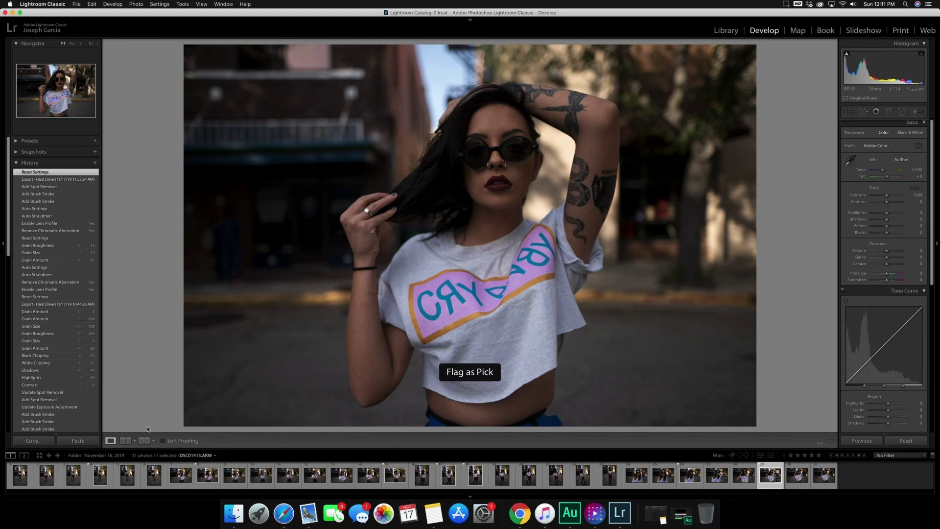
pyautogui.press('Right')
pyautogui.press('Right')
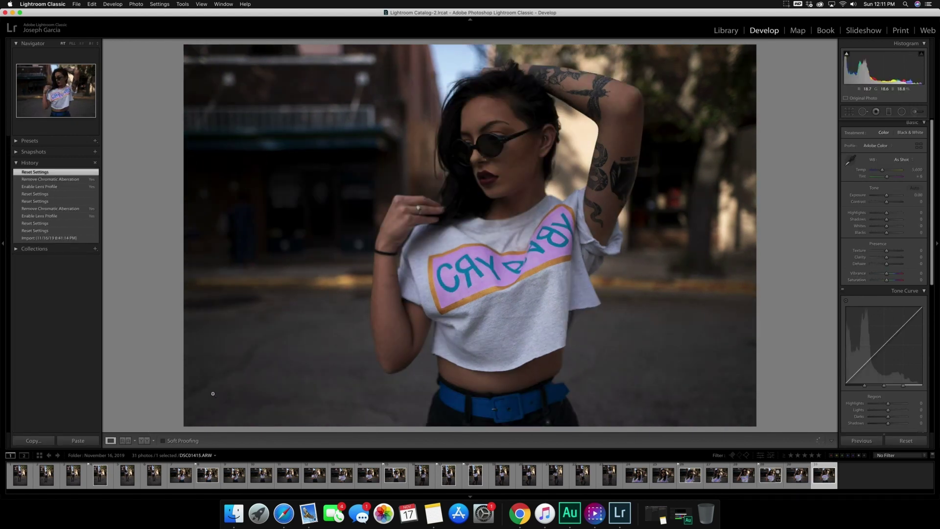
# Filter the filmstrip to show only the picked photos and display DSC01413.ARW.
pyautogui.click(609, 475)
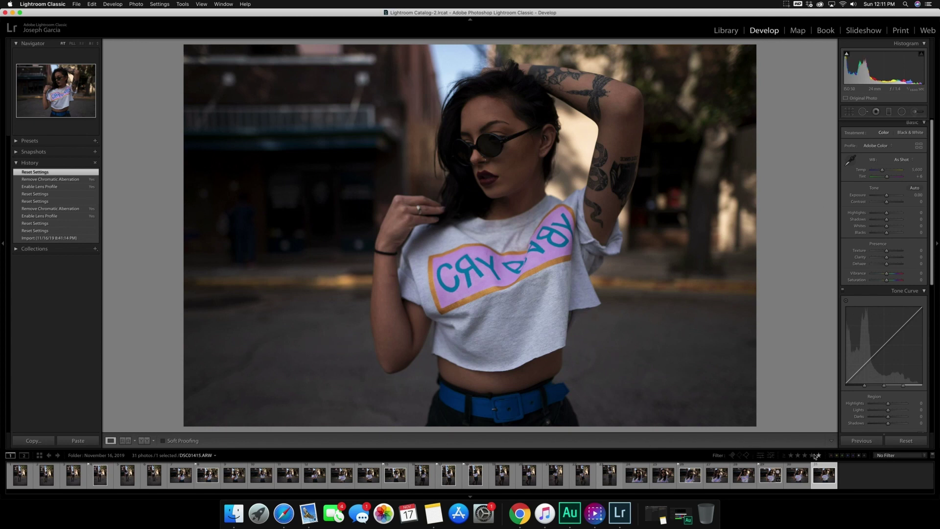
pyautogui.click(732, 456)
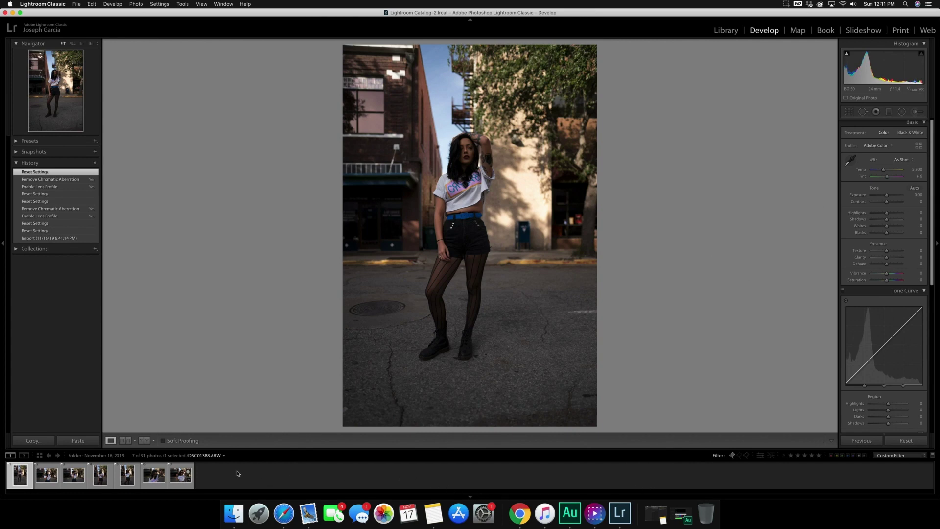
pyautogui.click(183, 471)
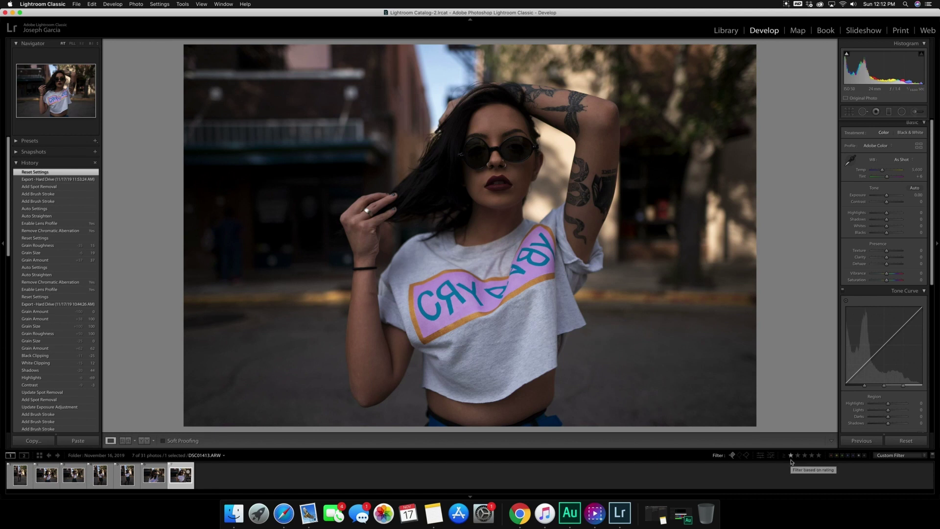
# Try out different star ratings on DSC01413.ARW and leave it rated 5 stars.
pyautogui.press('1')
pyautogui.press('1')
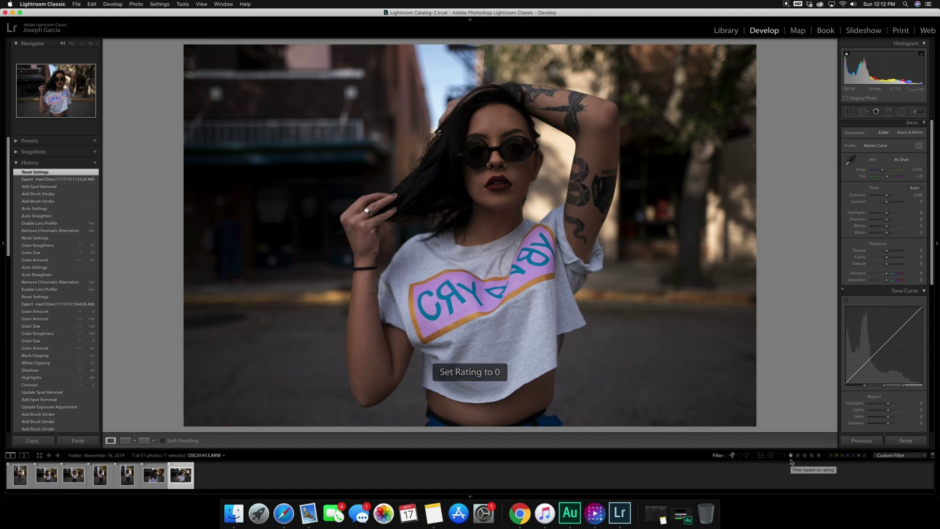
pyautogui.press('2')
pyautogui.press('4')
pyautogui.press('5')
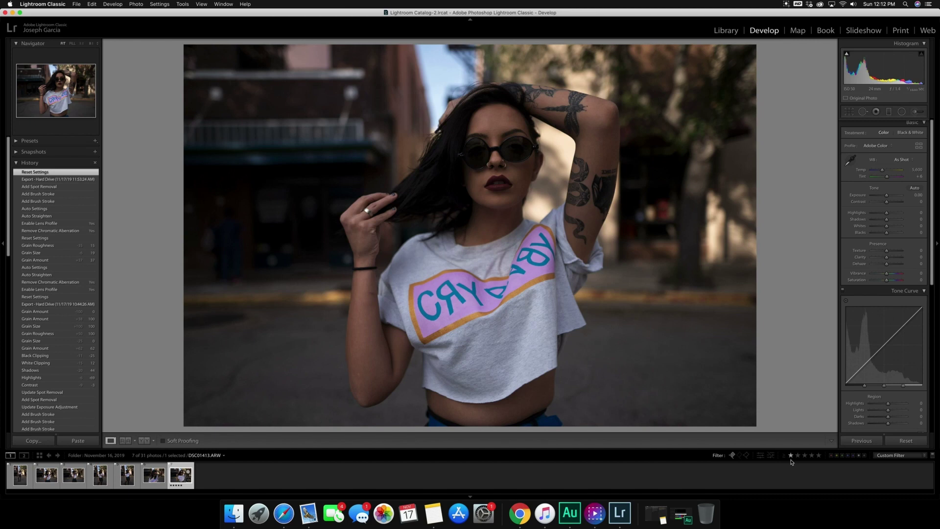
# Rate DSC01410.ARW and DSC01392.ARW 5 stars as well.
pyautogui.press('Left')
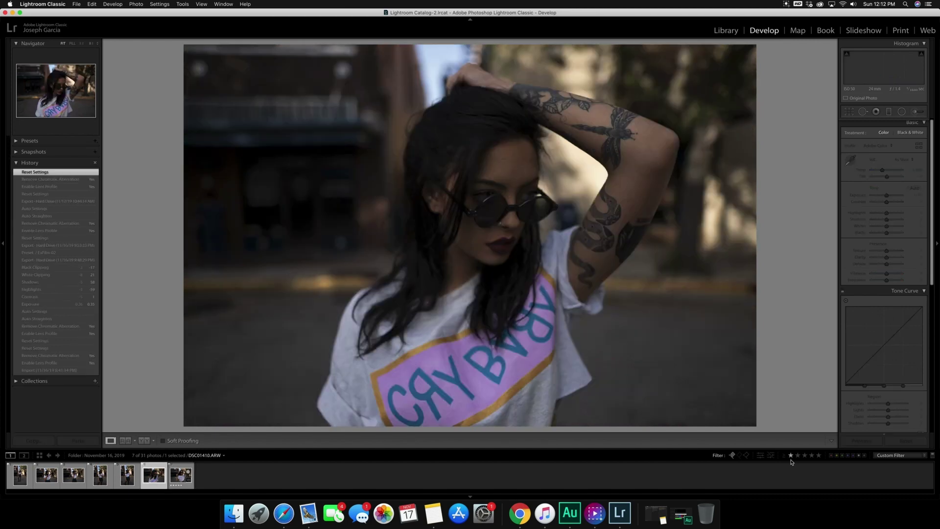
pyautogui.press('5')
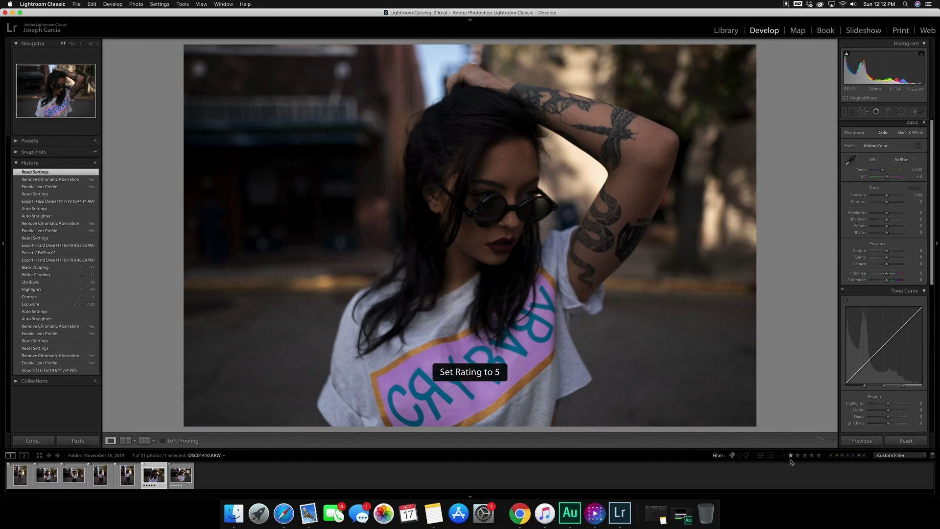
pyautogui.press('Left')
pyautogui.press('Left')
pyautogui.press('Left')
pyautogui.press('Left')
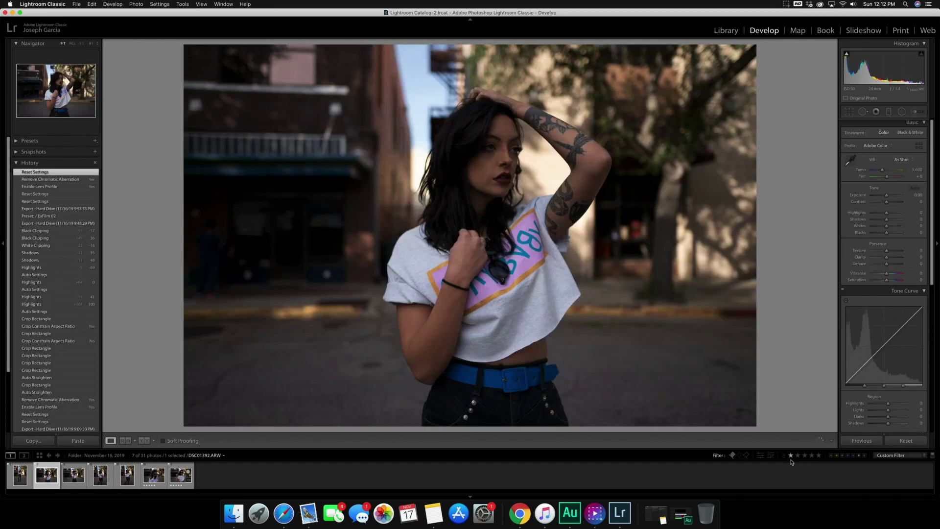
pyautogui.press('5')
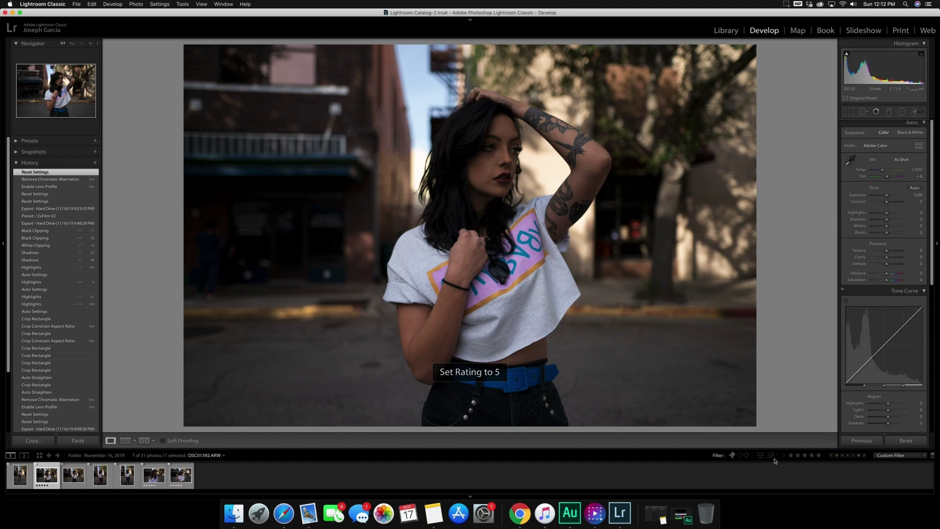
# Narrow the filter to 5-star picks and select all the photos that remain.
pyautogui.click(819, 456)
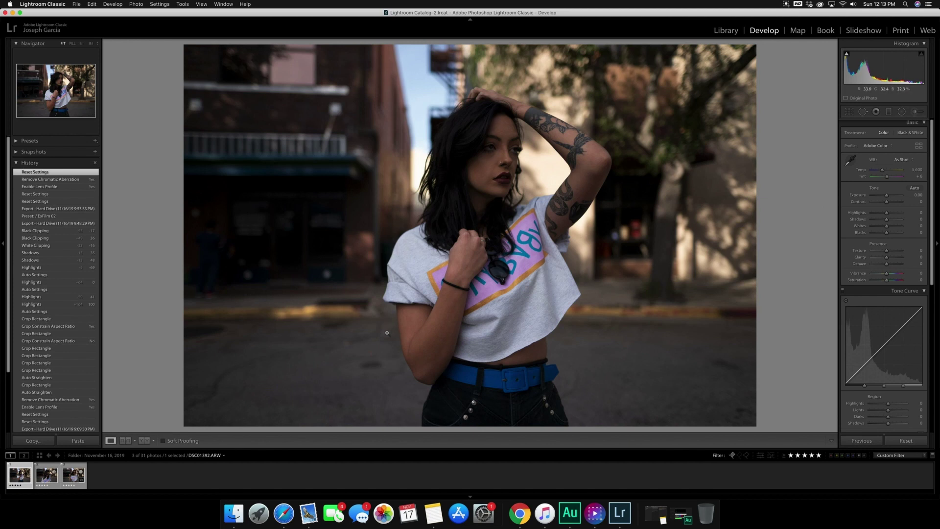
pyautogui.press('super+a')
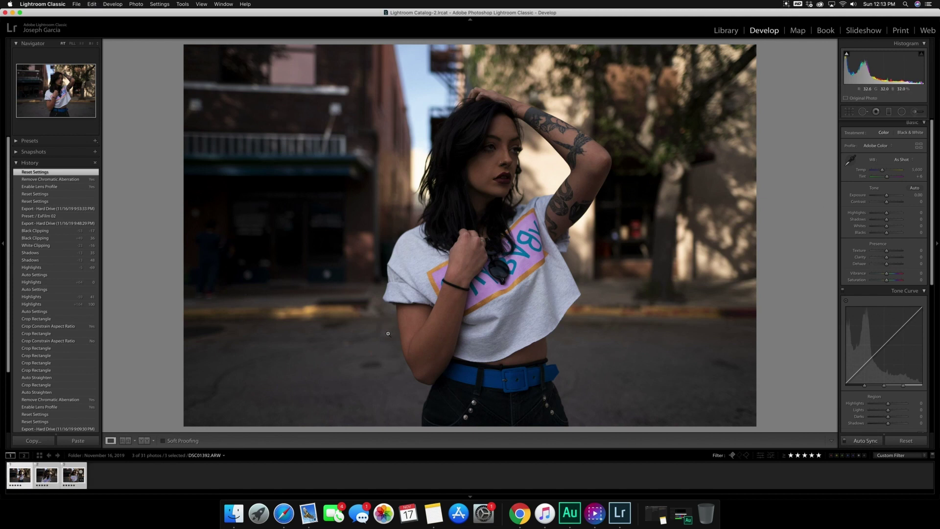
# Enable the lens profile corrections and remove chromatic aberration for all selected photos.
pyautogui.scroll(-5, 913, 395)
pyautogui.scroll(-5, 914, 395)
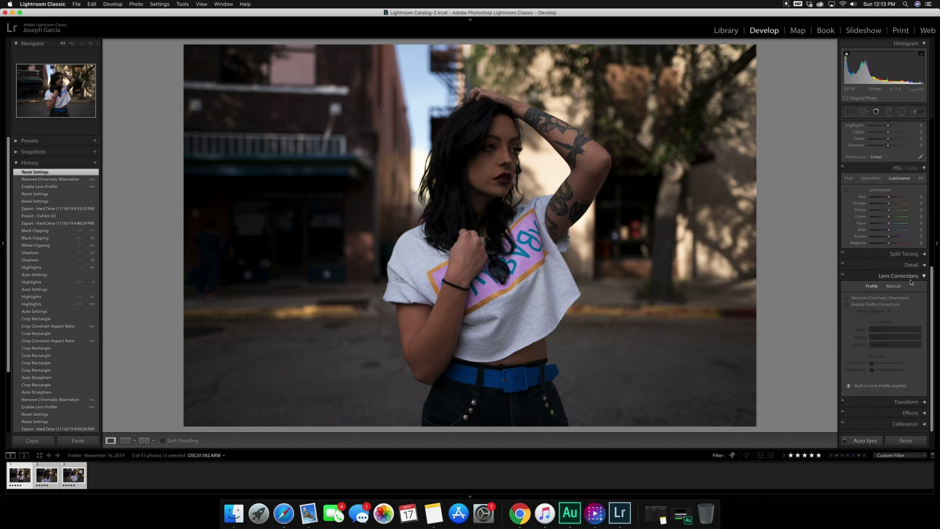
pyautogui.click(847, 305)
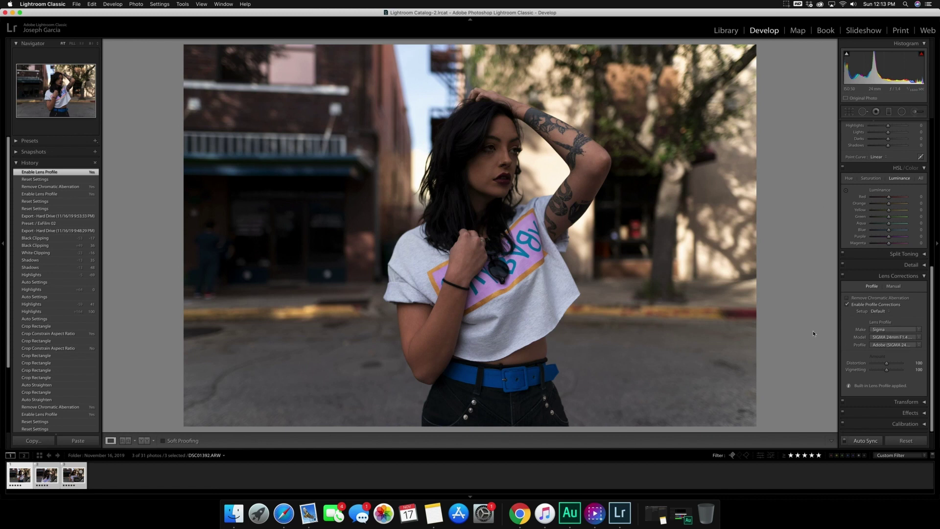
pyautogui.click(847, 301)
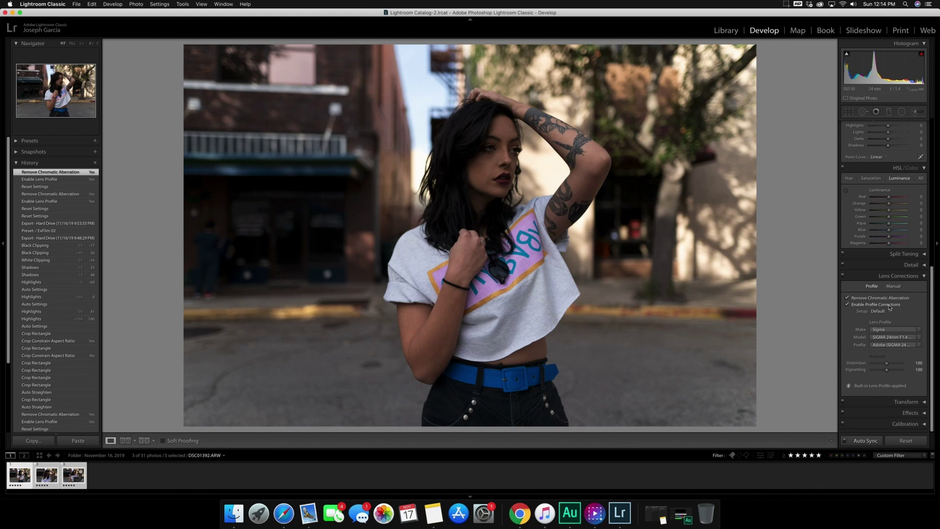
# Select only DSC01392.ARW and straighten it automatically with the Crop Overlay tool.
pyautogui.click(29, 471)
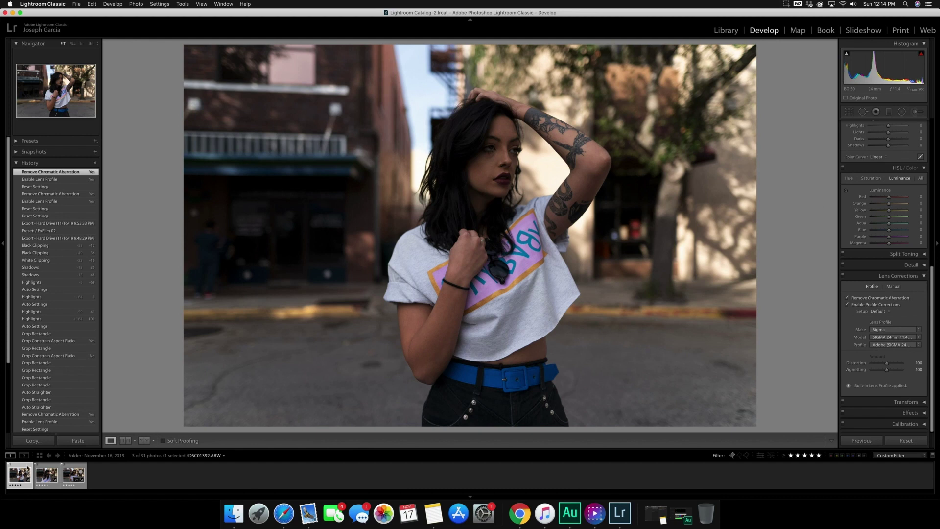
pyautogui.scroll(3, 871, 129)
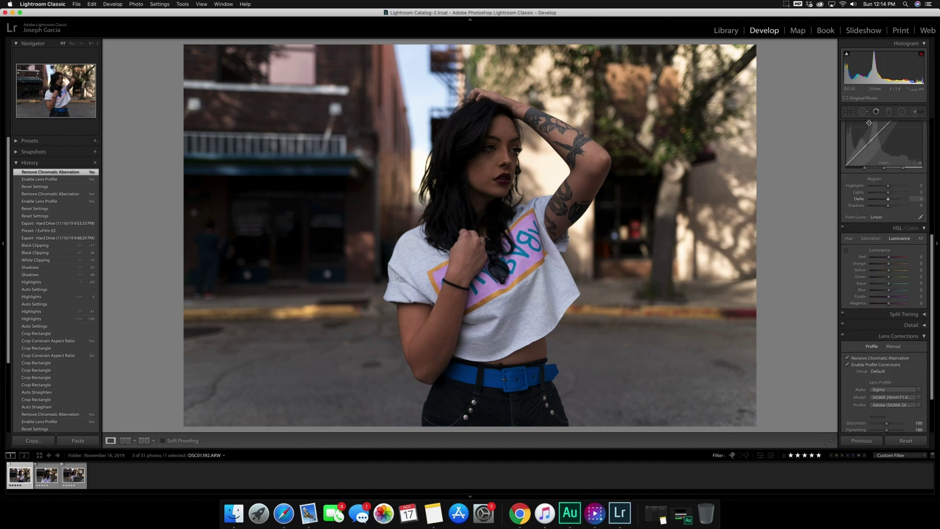
pyautogui.scroll(5, 870, 129)
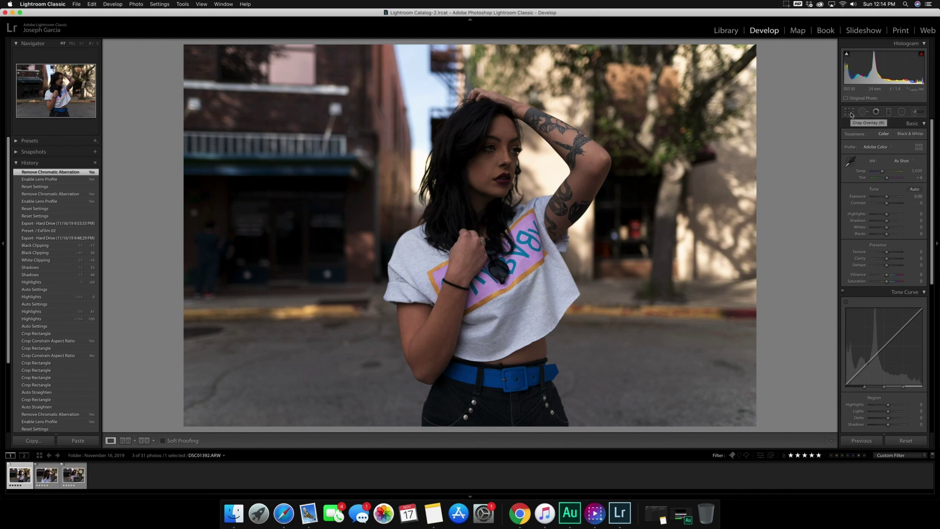
pyautogui.click(850, 112)
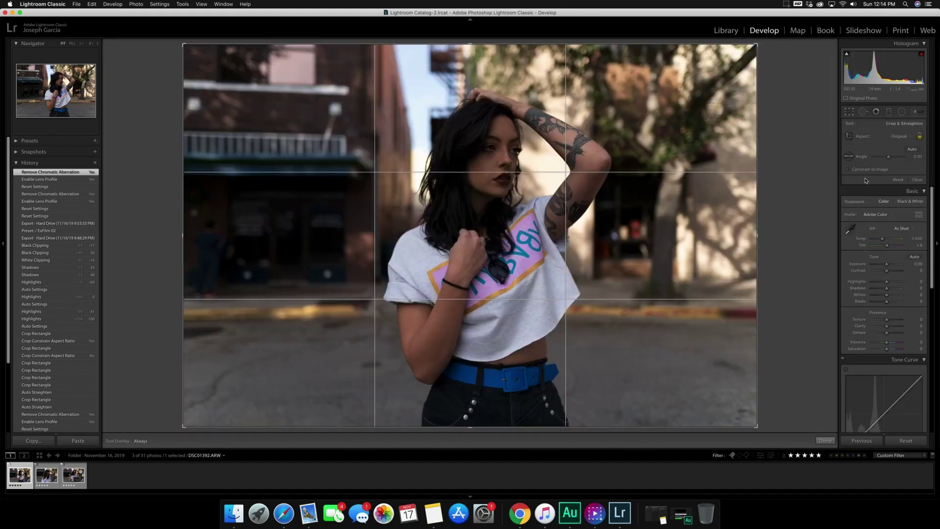
pyautogui.click(913, 151)
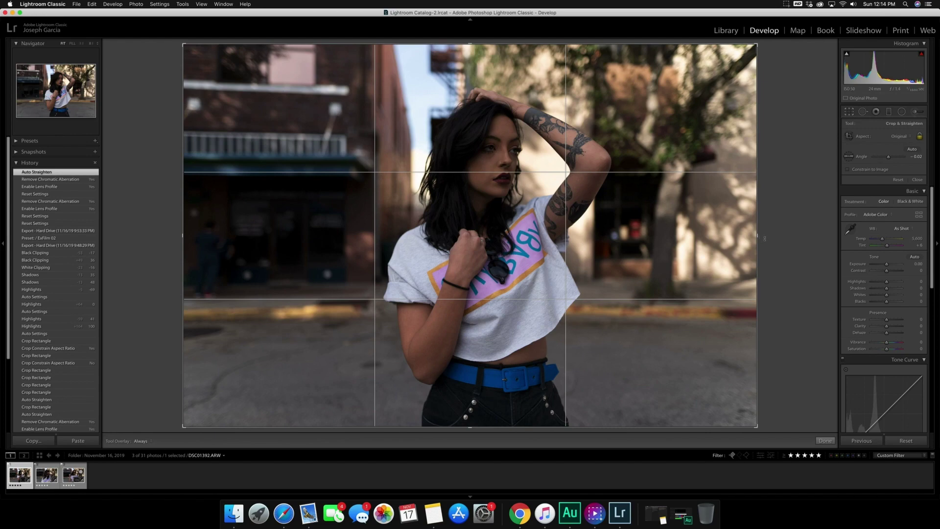
# Try rotating the crop to -4.13 degrees, auto-straighten again with the Original aspect, and expand the crop back to the full frame.
pyautogui.moveTo(764, 239)
pyautogui.mouseDown()
pyautogui.moveTo(762, 206)
pyautogui.moveTo(764, 235)
pyautogui.moveTo(781, 142)
pyautogui.moveTo(768, 231)
pyautogui.mouseUp()
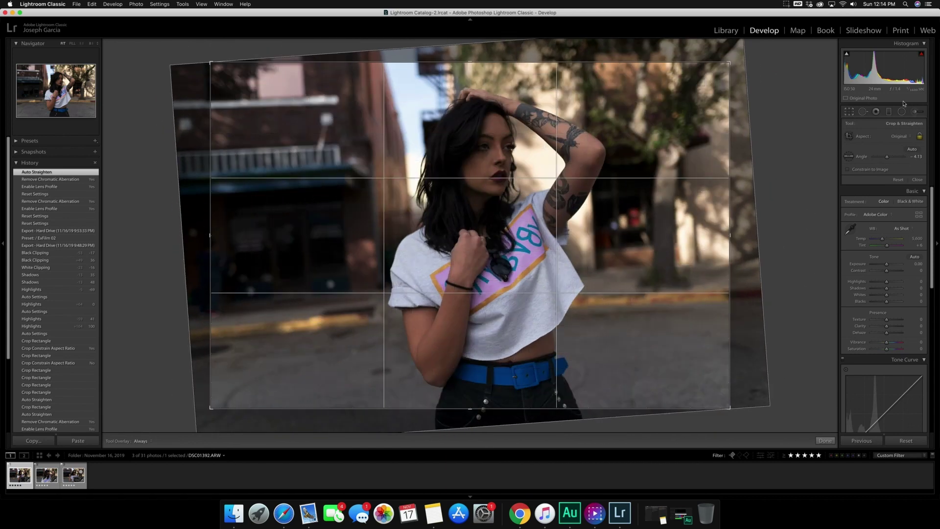
pyautogui.click(912, 149)
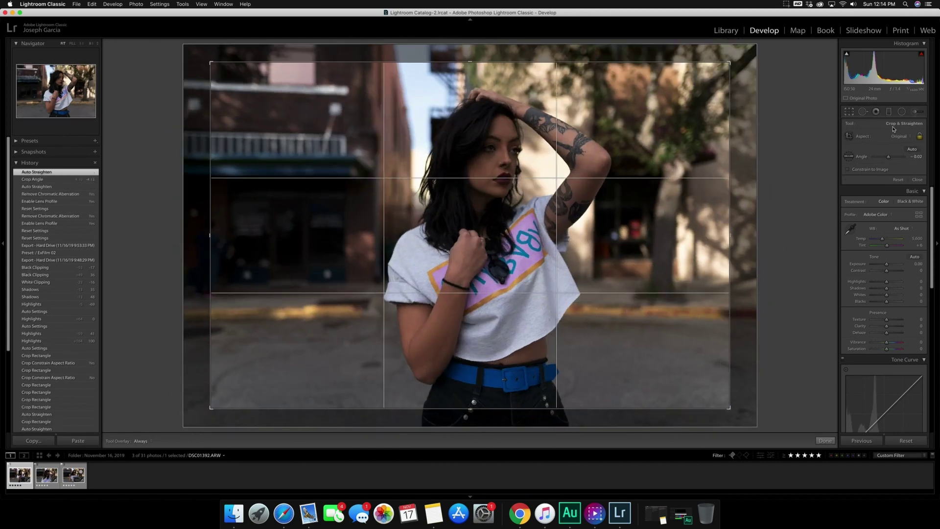
pyautogui.click(905, 138)
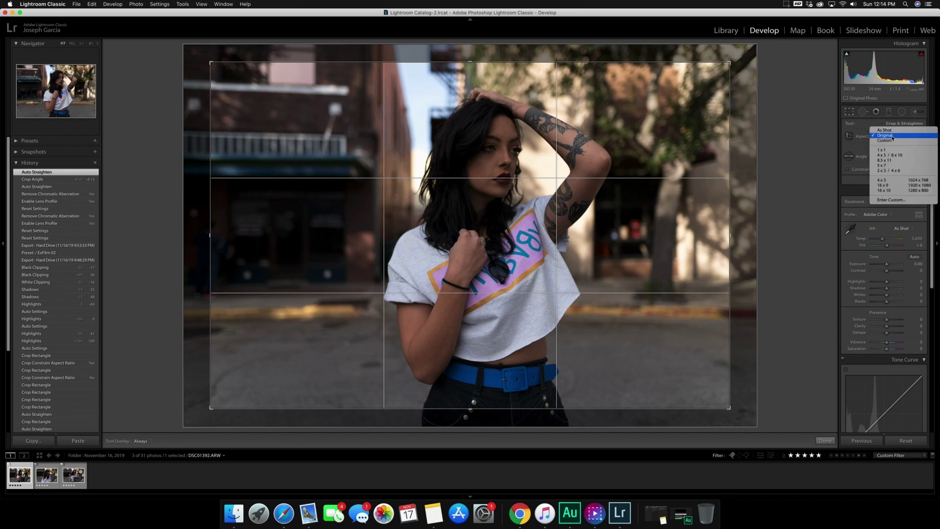
pyautogui.click(892, 139)
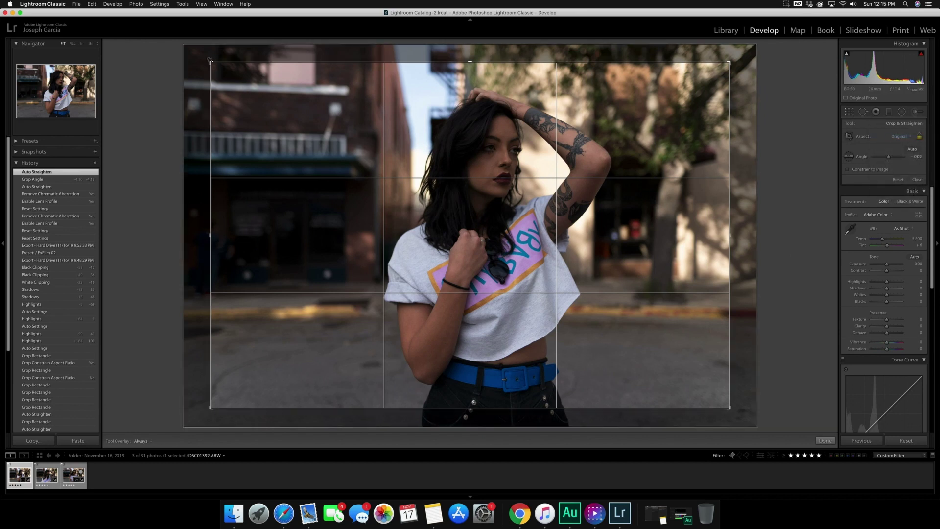
pyautogui.moveTo(210, 62); pyautogui.dragTo(184, 44)
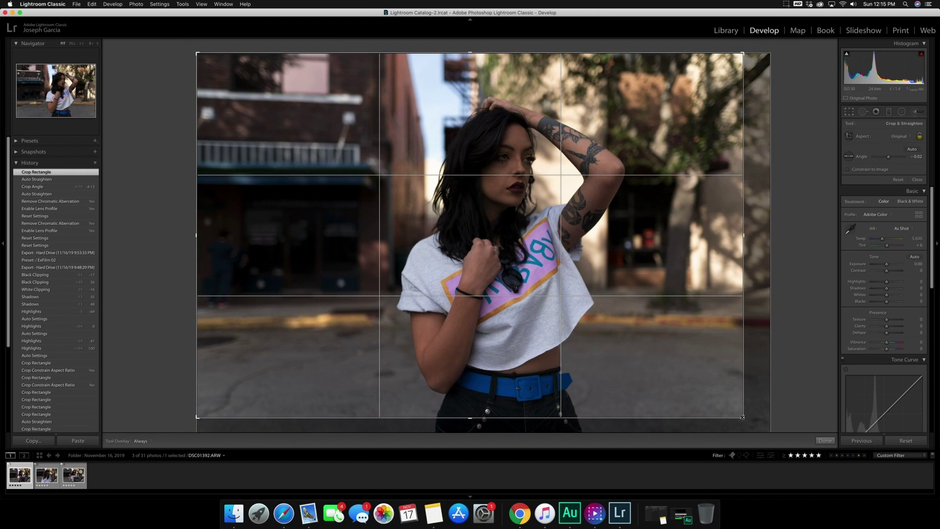
pyautogui.moveTo(743, 417); pyautogui.dragTo(757, 426)
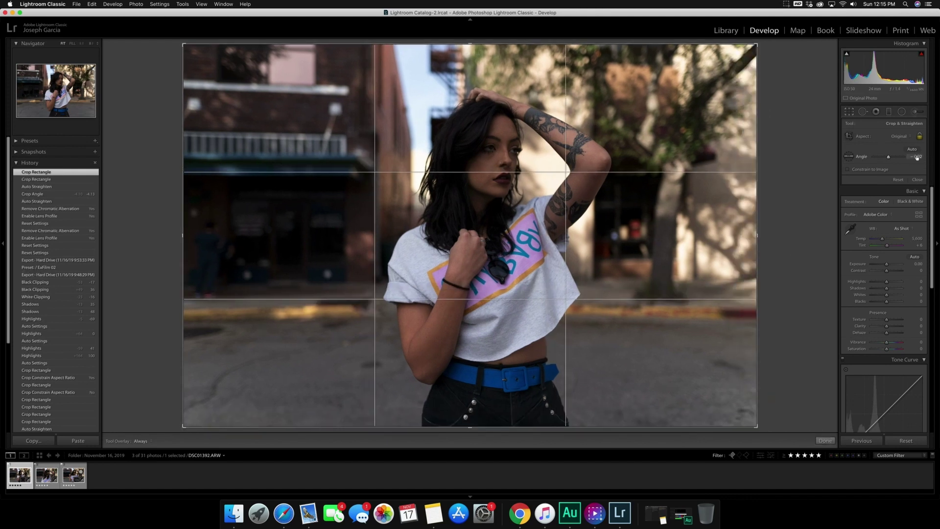
# Try the 1 x 1, 4 x 5 / 8 x 10, 8.5 x 11 and 5 x 7 crop ratios and reposition the photo within the crop.
pyautogui.click(899, 137)
pyautogui.click(890, 150)
pyautogui.click(904, 137)
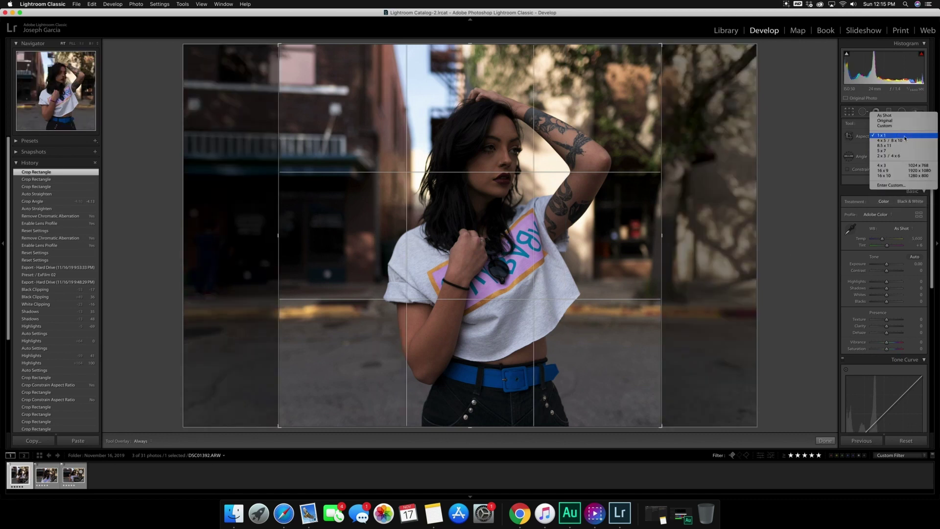
pyautogui.click(889, 141)
pyautogui.click(901, 137)
pyautogui.click(901, 140)
pyautogui.click(901, 137)
pyautogui.click(899, 144)
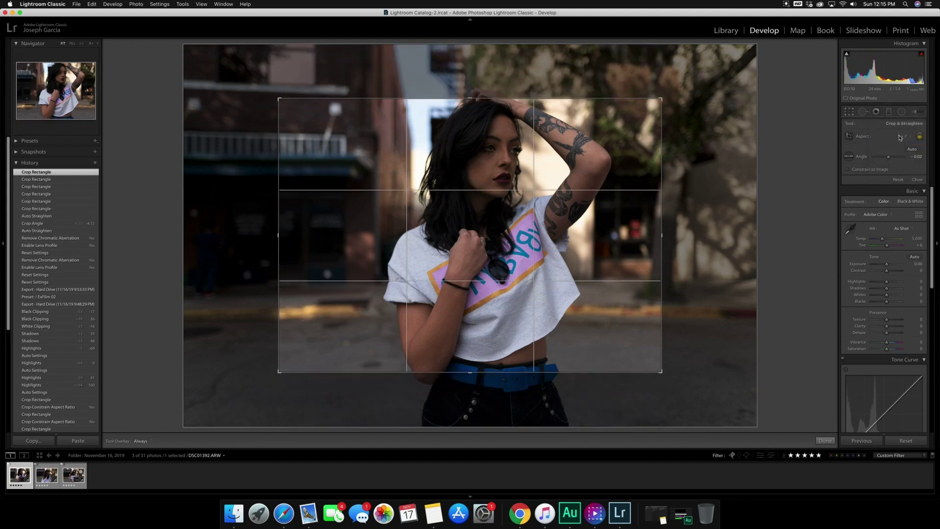
pyautogui.moveTo(507, 242); pyautogui.dragTo(500, 260)
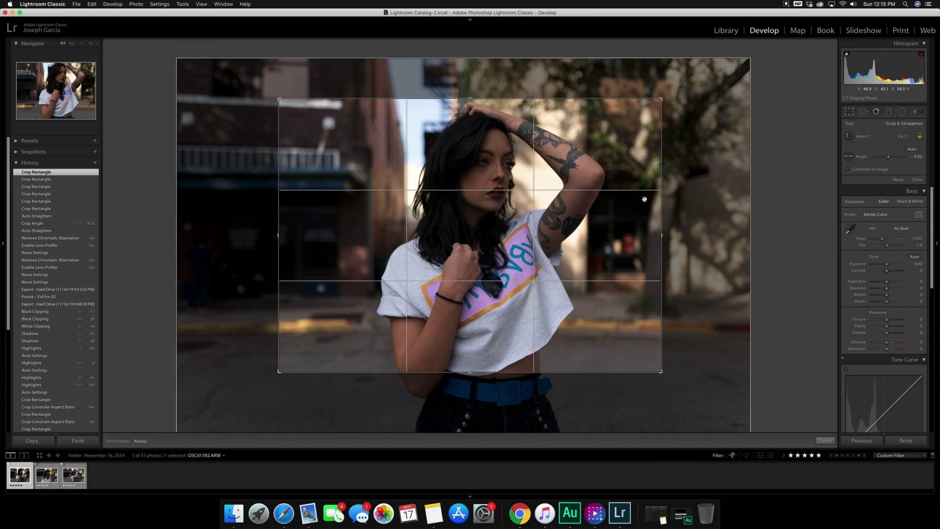
# Try a 1 x 1 crop around the model, reposition the photo, then unlock the ratio and enlarge the crop freely.
pyautogui.click(902, 136)
pyautogui.click(881, 119)
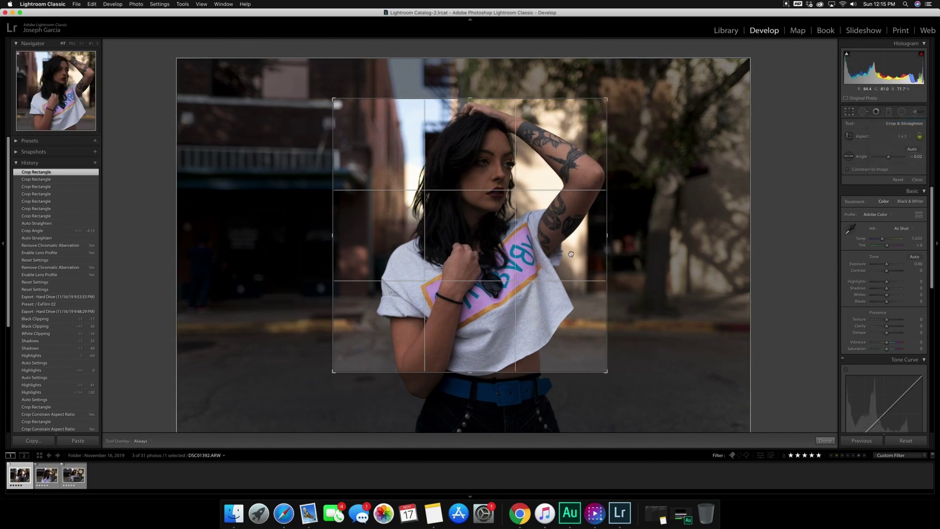
pyautogui.moveTo(568, 233); pyautogui.dragTo(555, 265)
pyautogui.click(919, 137)
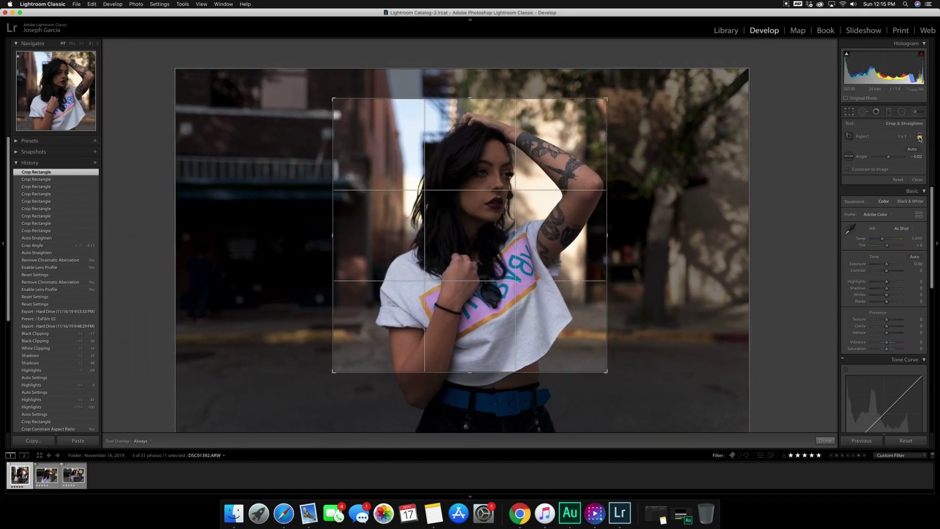
pyautogui.moveTo(607, 372); pyautogui.dragTo(644, 421)
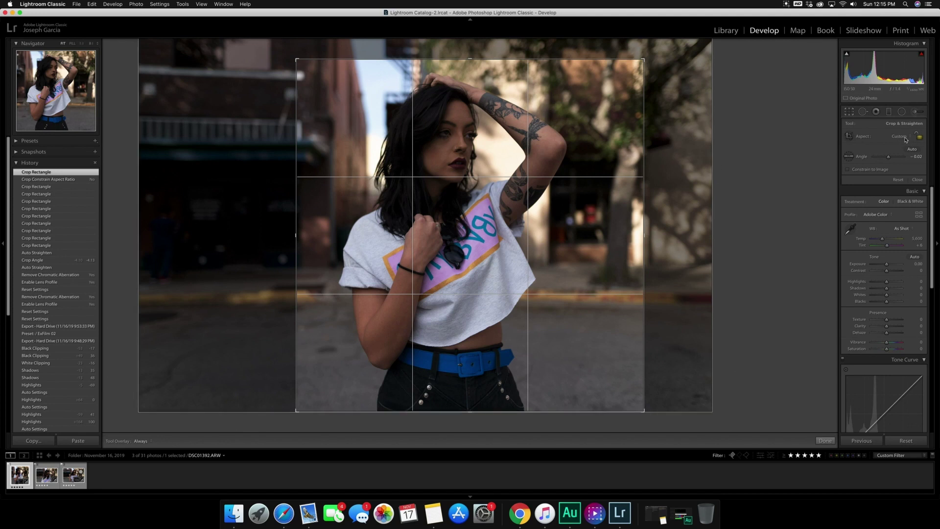
# Lock the crop ratio again, restore the Original aspect over the full frame, and close the Crop tool.
pyautogui.click(920, 137)
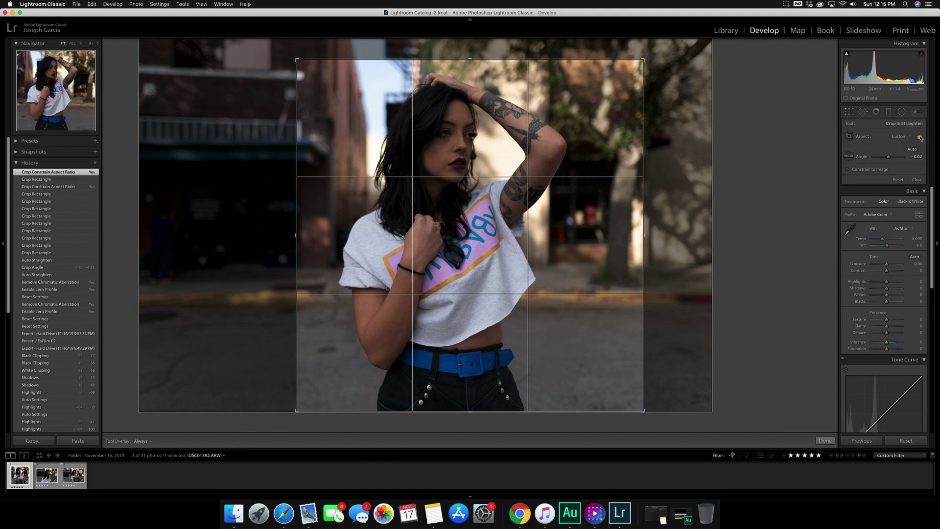
pyautogui.click(900, 137)
pyautogui.click(887, 133)
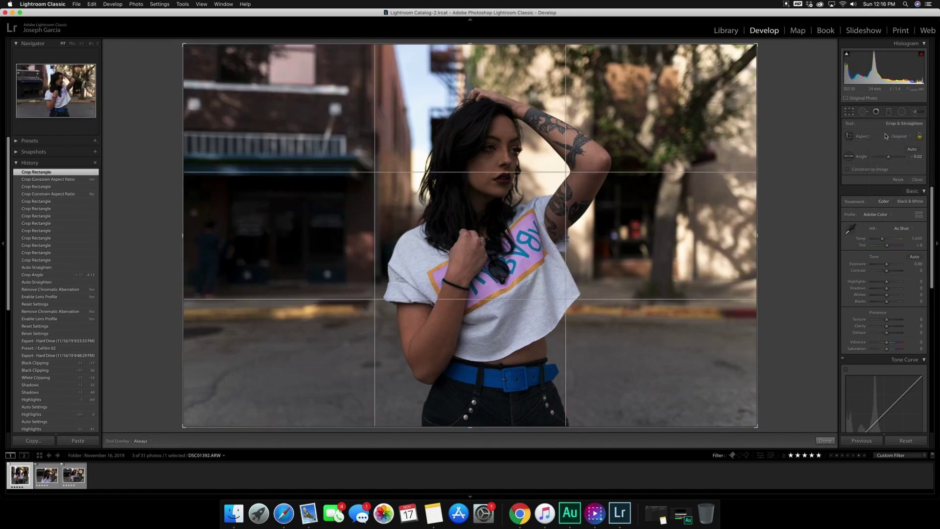
pyautogui.click(849, 112)
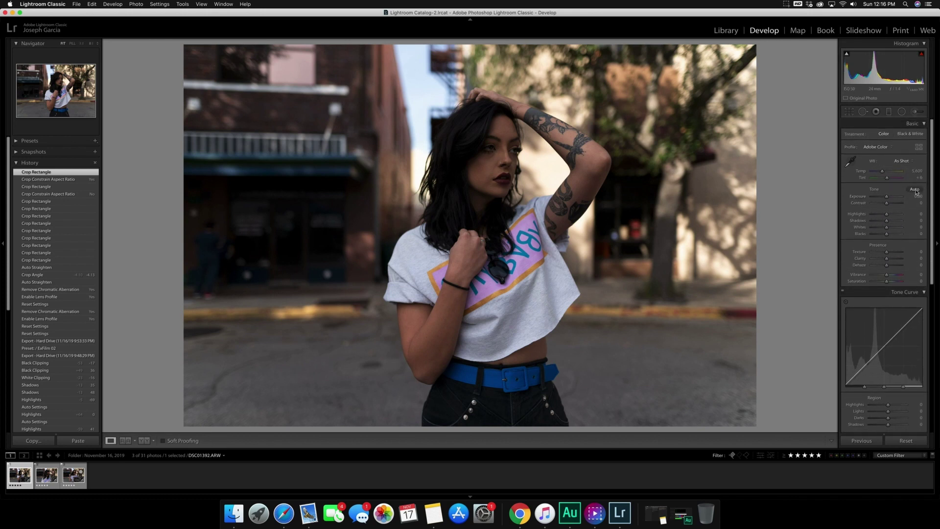
# Apply the automatic tone settings, try Exposure at +5.00, and reset Exposure to 0.
pyautogui.click(915, 189)
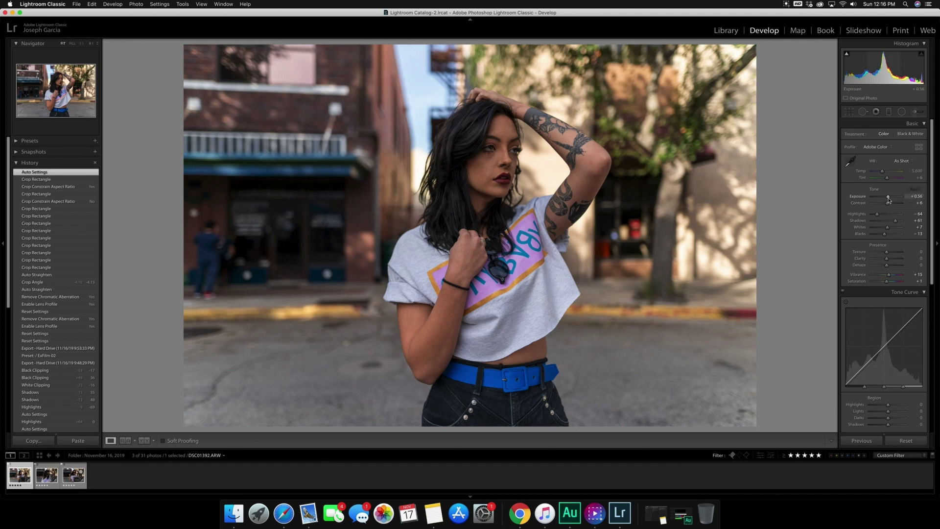
pyautogui.moveTo(890, 197); pyautogui.dragTo(935, 192)
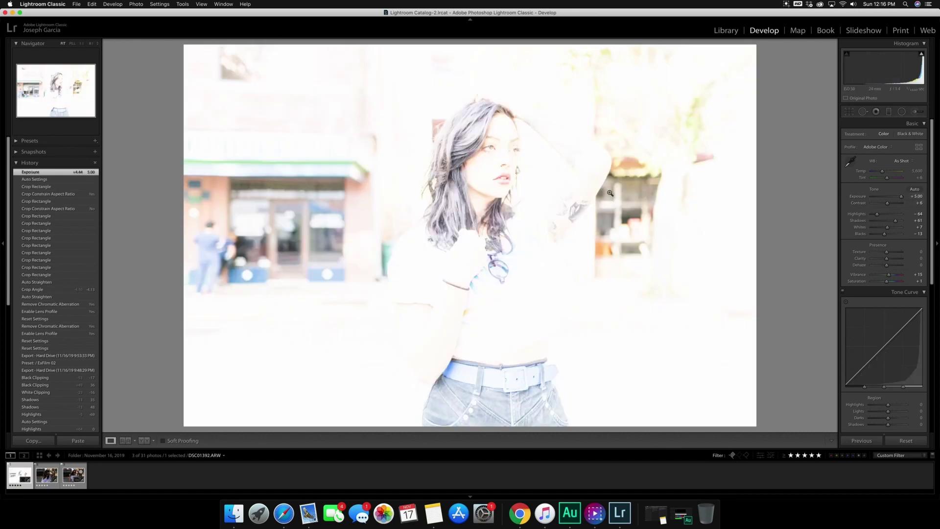
pyautogui.doubleClick(861, 198)
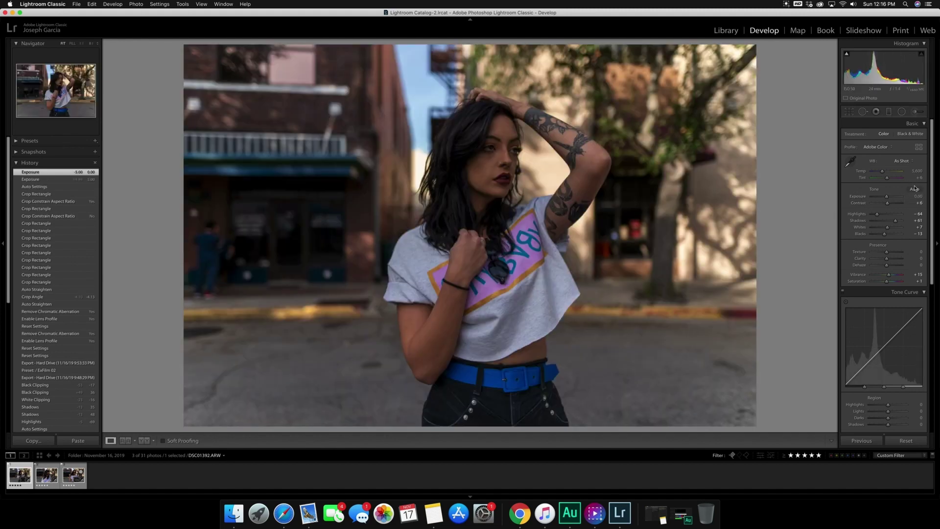
# Reapply the automatic tone settings, then set Exposure to +0.95 and Contrast to +20.
pyautogui.press('super+u')
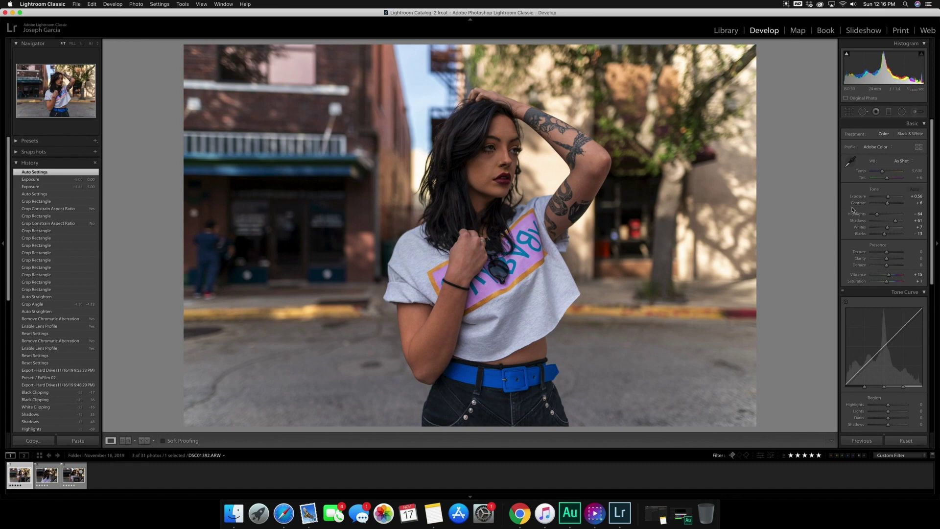
pyautogui.moveTo(890, 198); pyautogui.dragTo(891, 199)
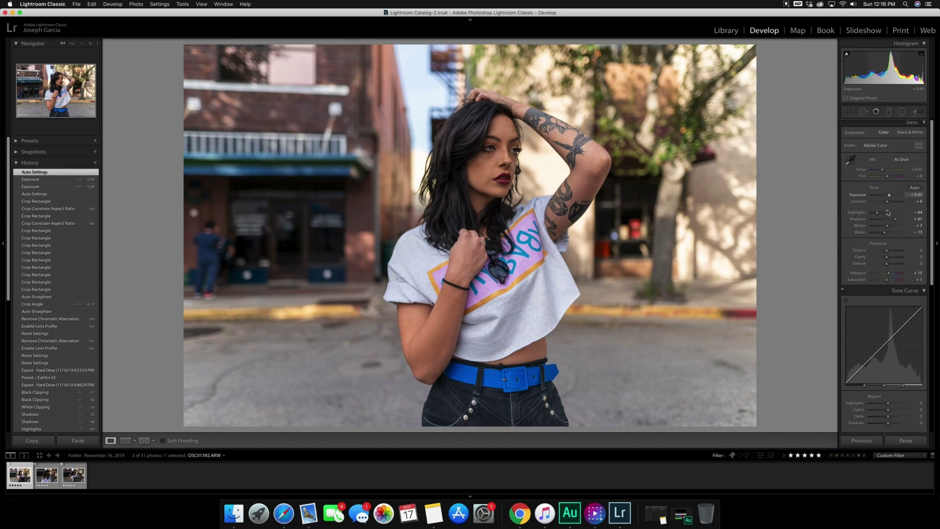
pyautogui.moveTo(887, 204); pyautogui.dragTo(890, 205)
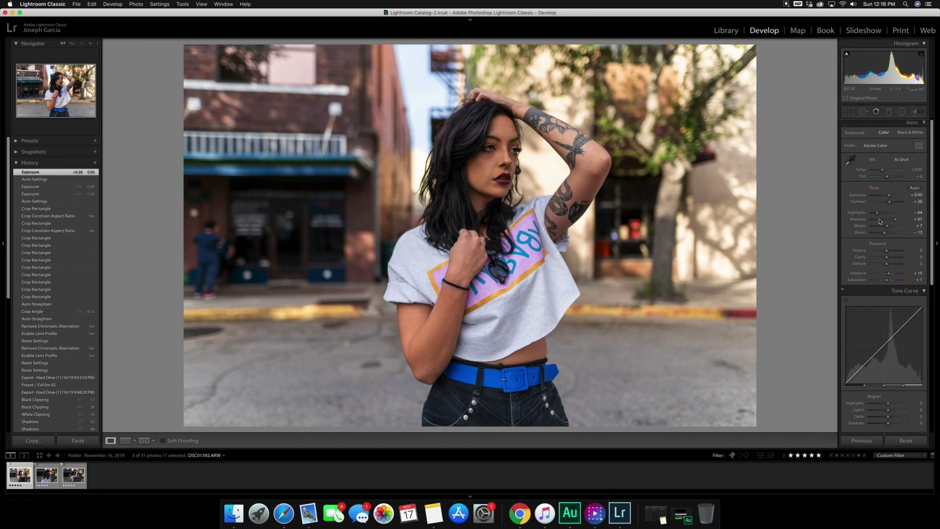
# Set Shadows to +50 and Whites to -17, then try Blacks at -100 and settle on -21.
pyautogui.moveTo(895, 221); pyautogui.dragTo(883, 236)
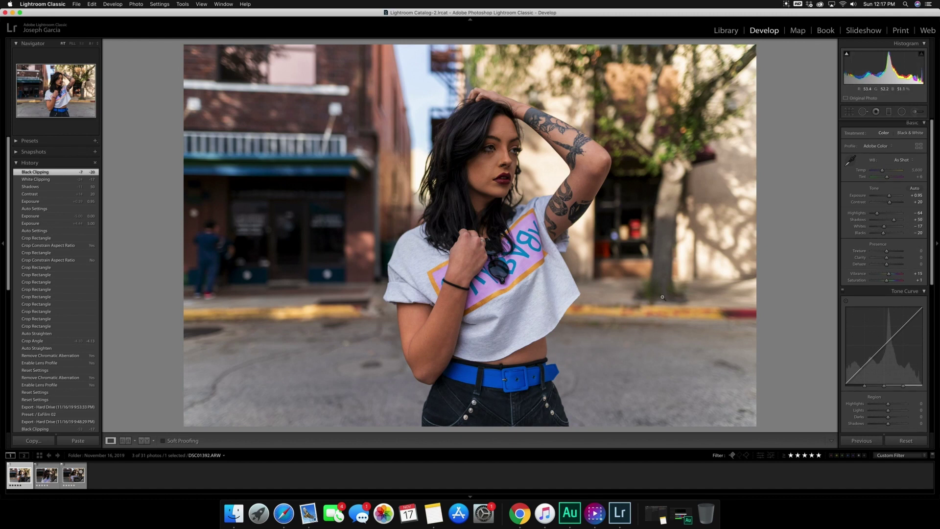
pyautogui.moveTo(883, 234); pyautogui.dragTo(798, 245)
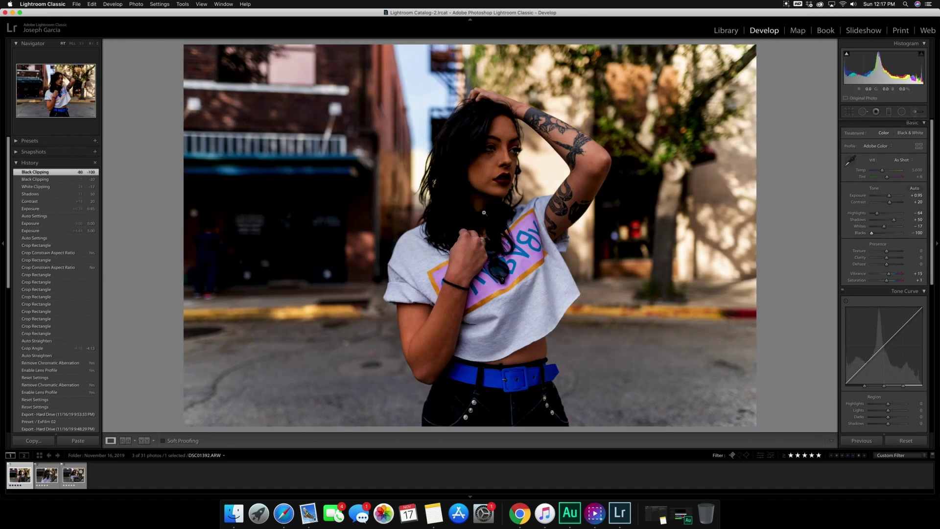
pyautogui.moveTo(872, 235); pyautogui.dragTo(884, 235)
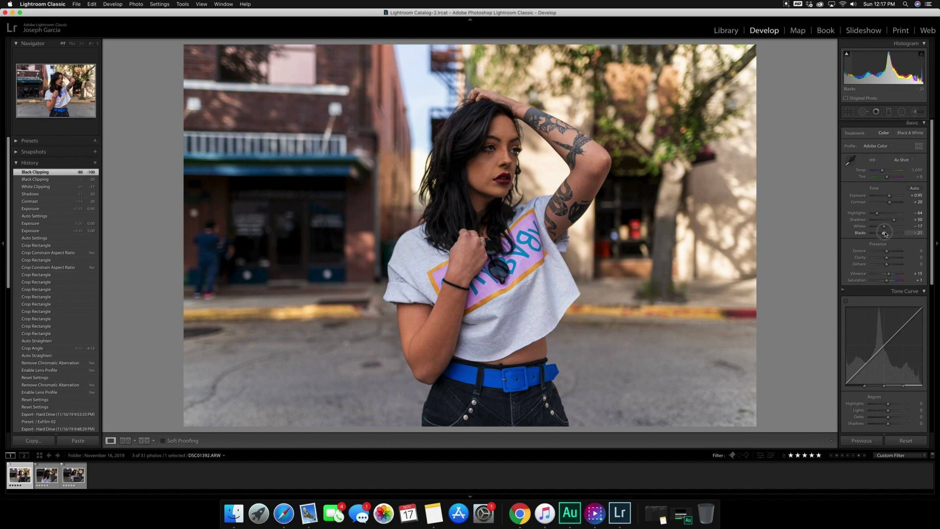
pyautogui.moveTo(885, 234); pyautogui.dragTo(884, 234)
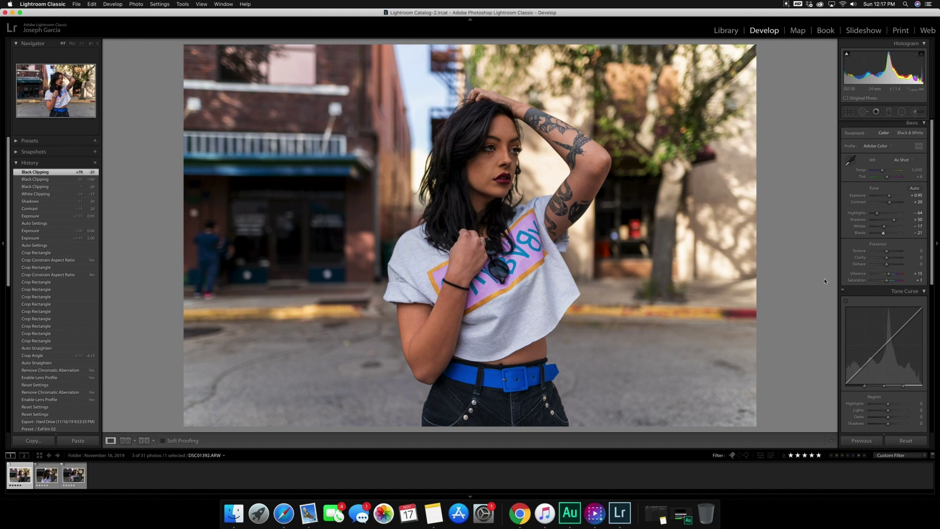
# Try the Red luminance at both extremes, including -100, and reset it to 0.
pyautogui.scroll(-5, 904, 331)
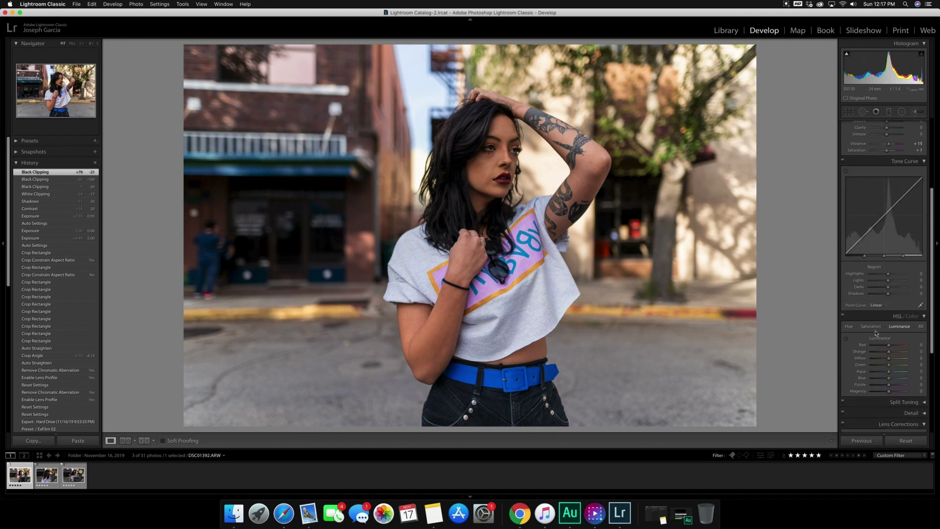
pyautogui.scroll(-1, 879, 318)
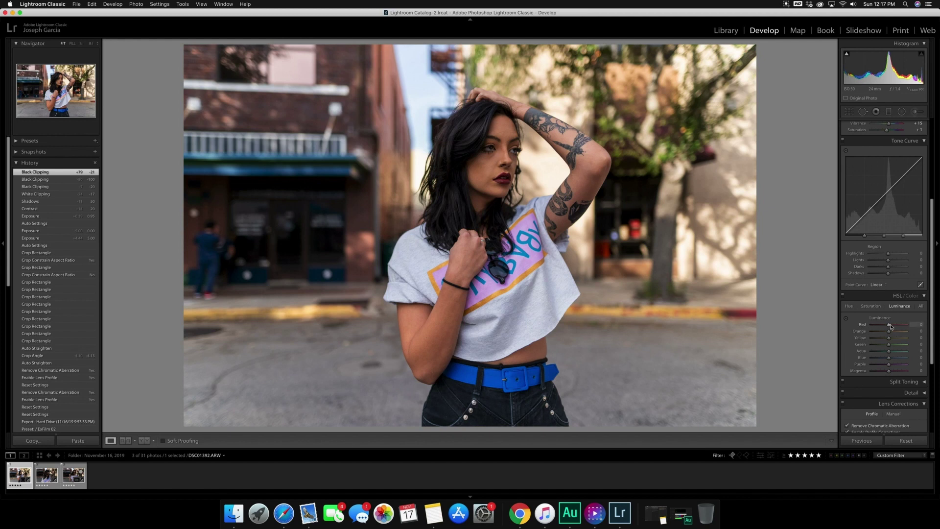
pyautogui.moveTo(889, 327); pyautogui.dragTo(819, 335)
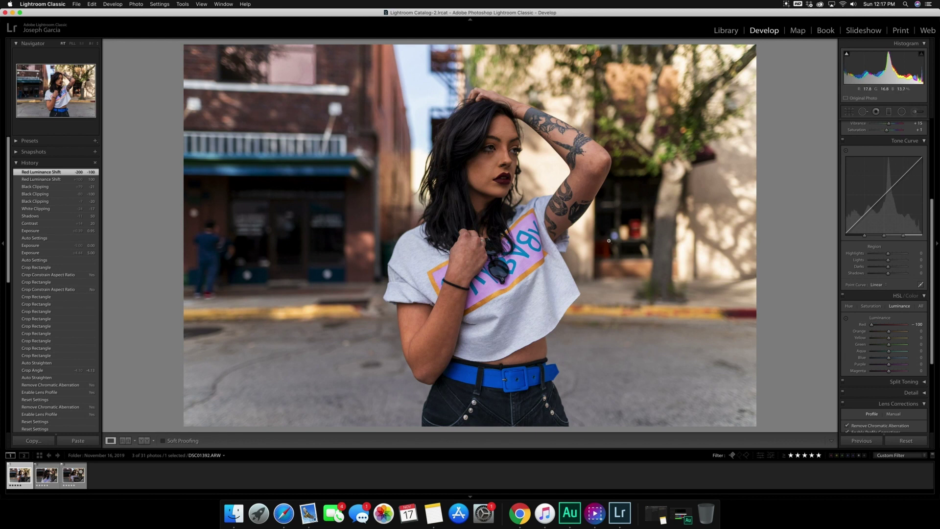
pyautogui.doubleClick(870, 327)
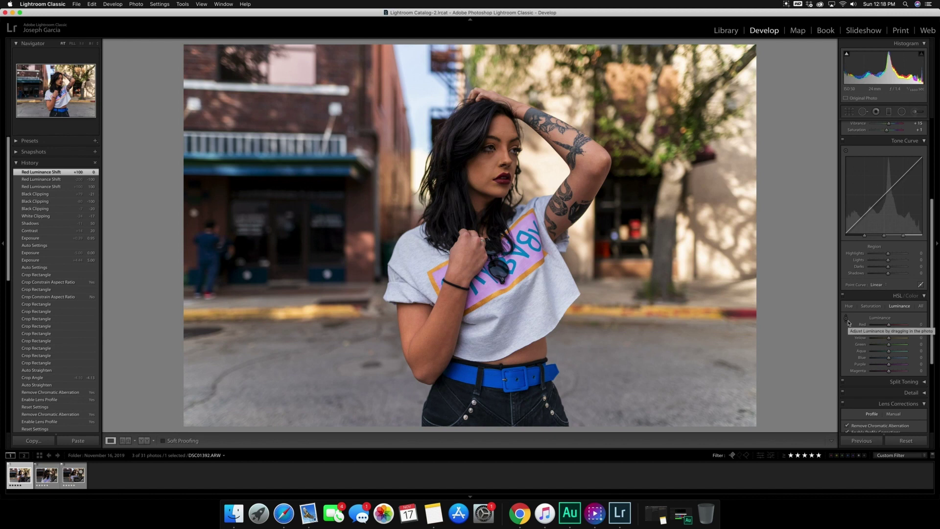
# Try the targeted Luminance adjustment on the reddish doorway area behind the model, and reset the shifted colors.
pyautogui.click(847, 321)
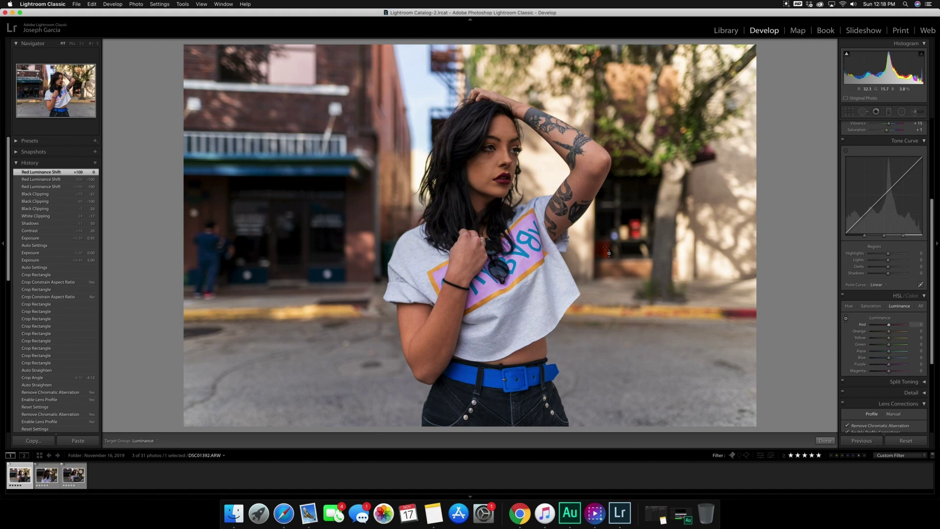
pyautogui.moveTo(609, 253); pyautogui.dragTo(609, 252)
# Try the white balance Temp at 50,000 and reset it to its original value.
pyautogui.scroll(5, 886, 196)
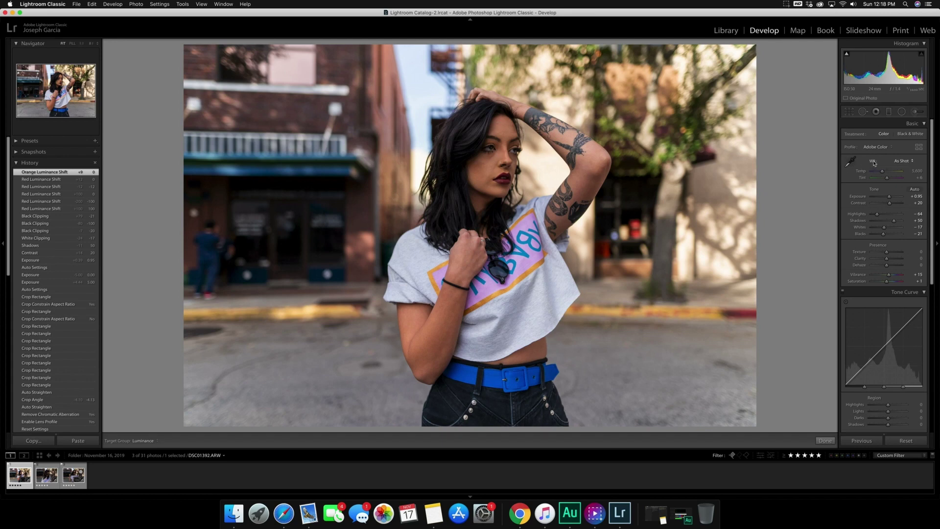
pyautogui.moveTo(882, 170); pyautogui.dragTo(906, 173)
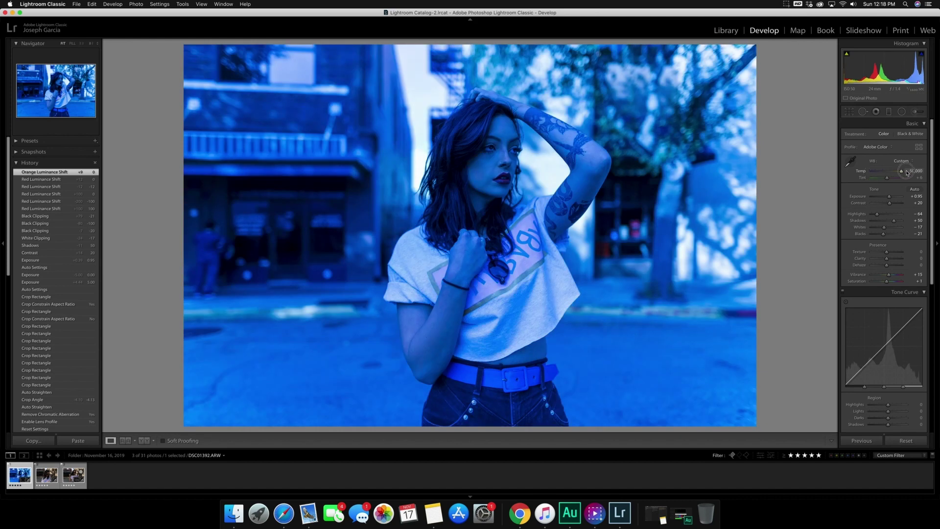
pyautogui.moveTo(906, 172); pyautogui.dragTo(883, 172)
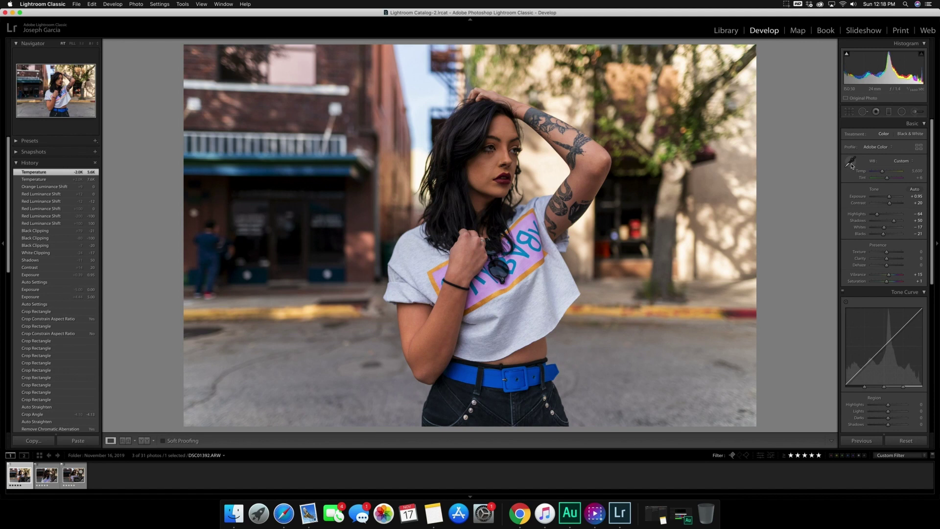
# Try sampling a neutral from the bright sky with the White Balance Selector, and reset Temp.
pyautogui.click(851, 164)
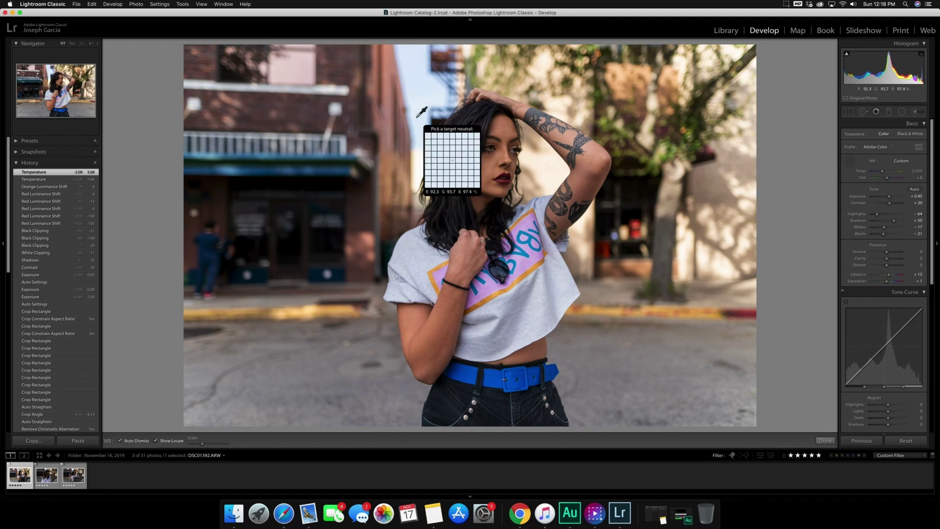
pyautogui.click(417, 117)
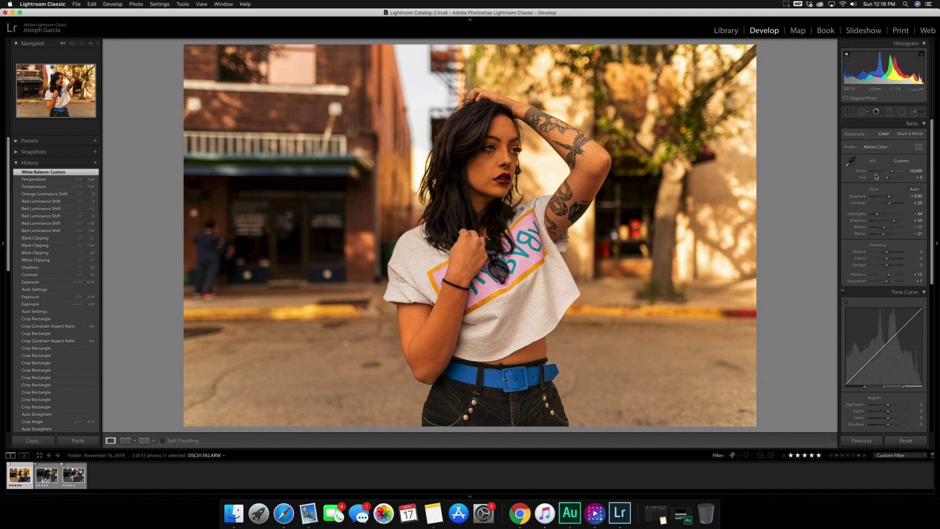
pyautogui.doubleClick(861, 171)
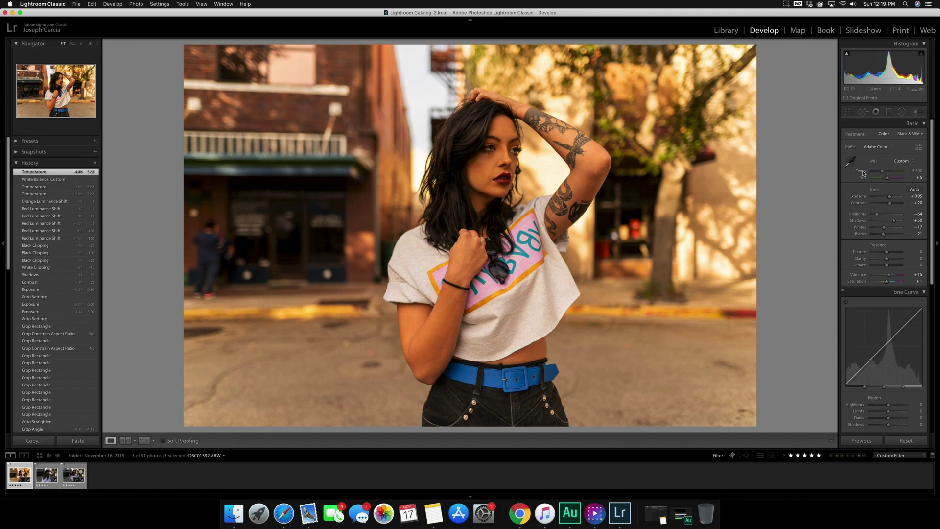
# Sample a neutral from the background beside the tree with the White Balance Selector, and reset only Temp.
pyautogui.click(851, 159)
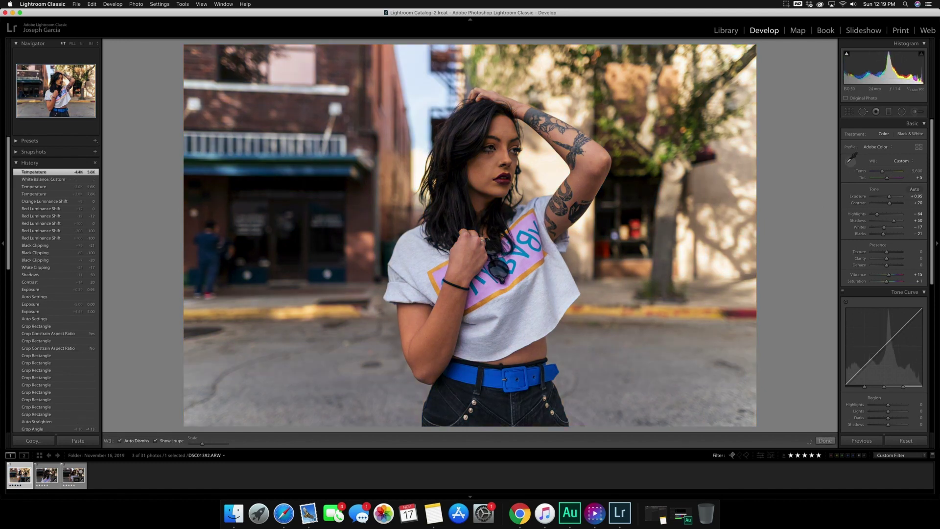
pyautogui.click(718, 277)
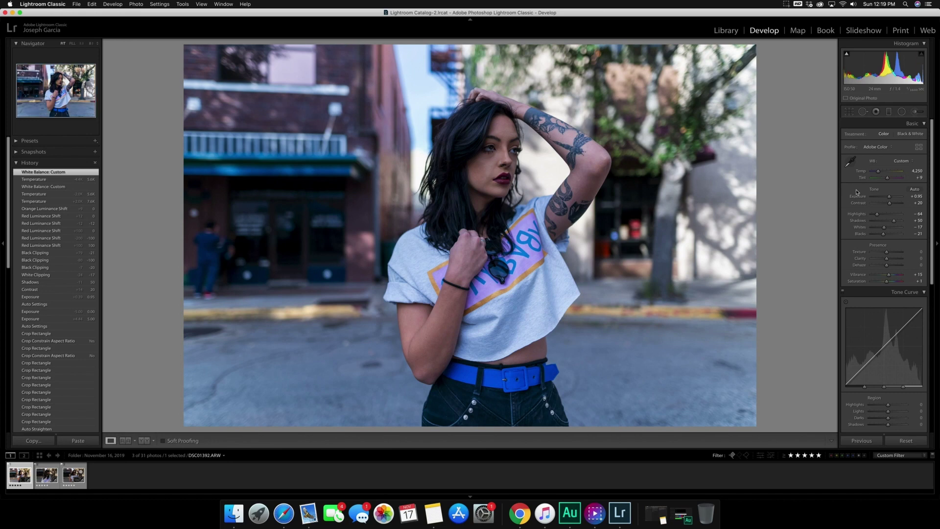
pyautogui.moveTo(866, 171); pyautogui.dragTo(882, 171)
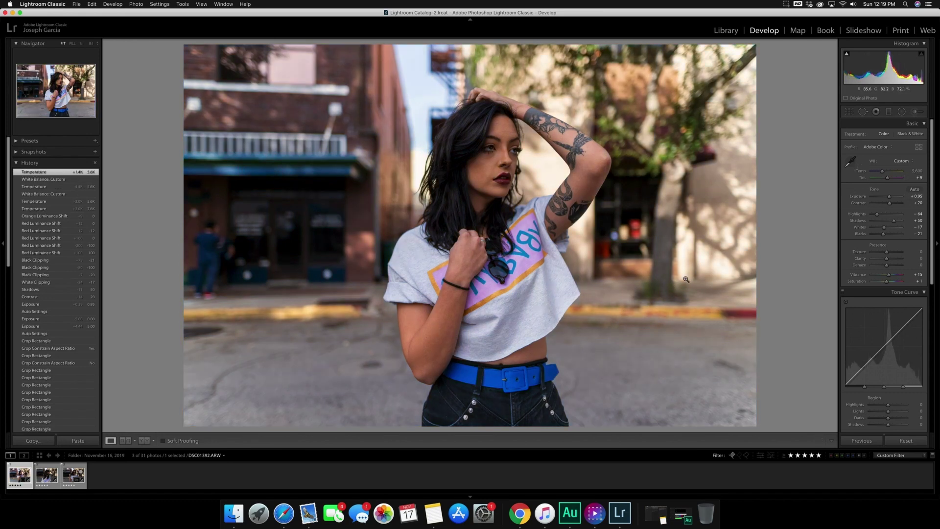
# Open the next photo, DSC01410, and straighten it automatically with the crop tool.
pyautogui.press('Right')
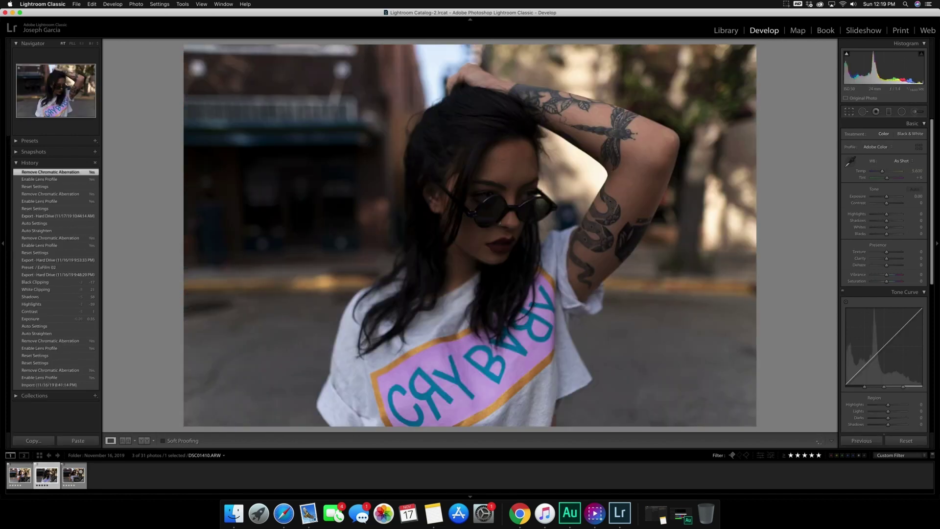
pyautogui.press('r')
pyautogui.press('r')
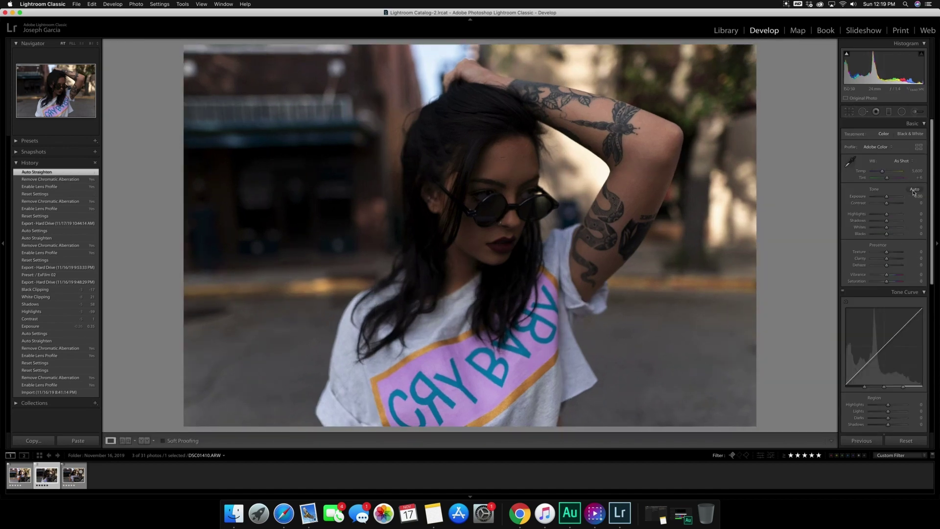
# Apply automatic tone, then set Exposure to +1.05, Contrast +16, Highlights -67, Shadows +47, Whites +5 and Blacks -31.
pyautogui.press('super+u')
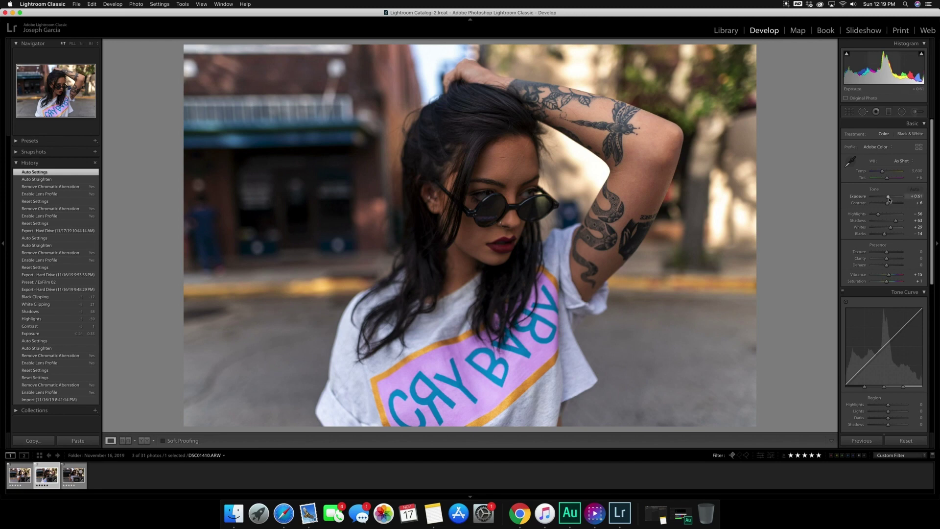
pyautogui.moveTo(889, 196); pyautogui.dragTo(882, 237)
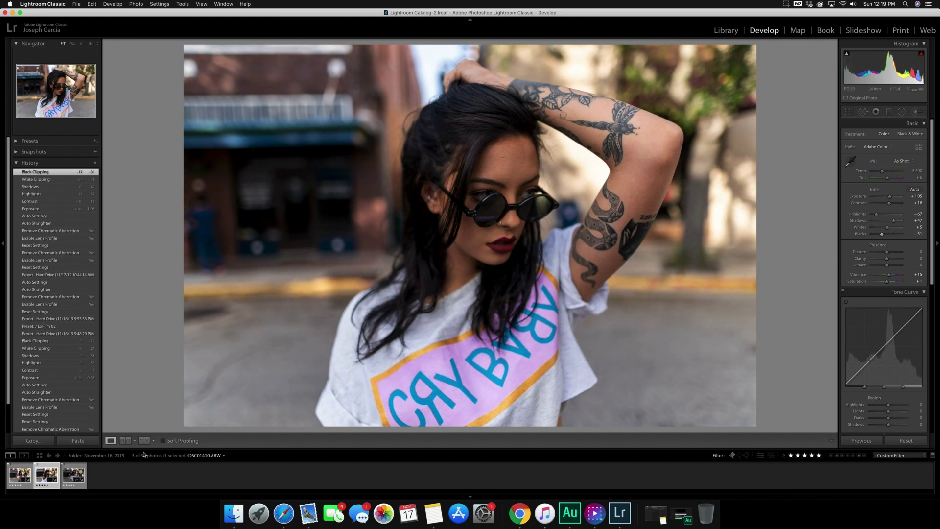
# Open the third photo, DSC01413, and straighten it automatically with the crop tool.
pyautogui.press('Right')
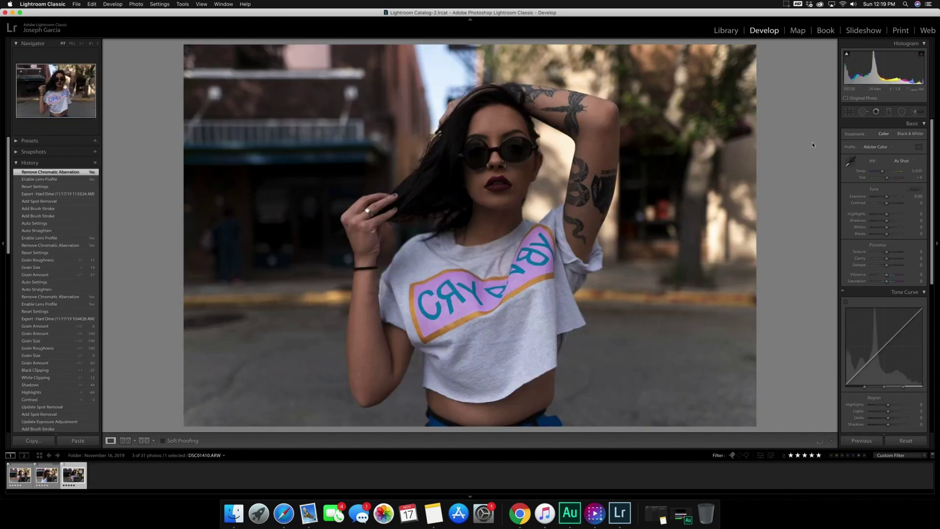
pyautogui.click(849, 111)
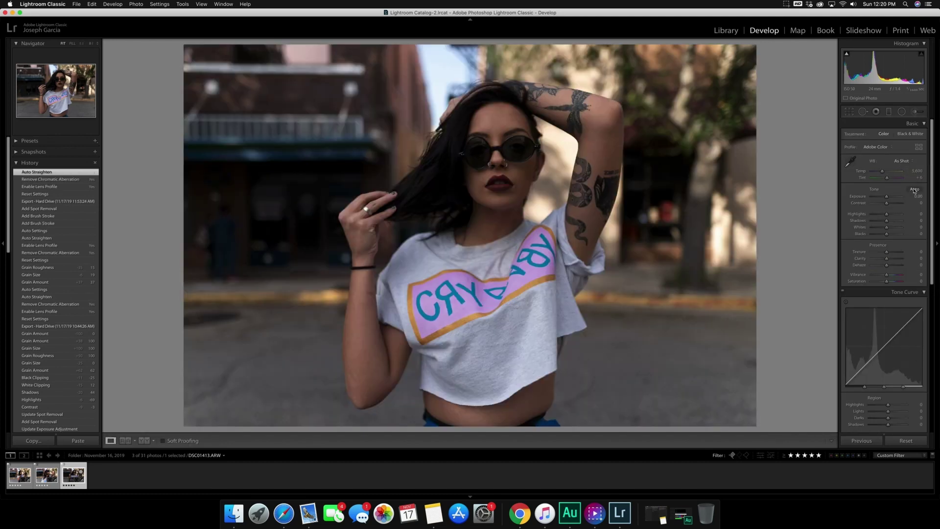
# Apply automatic tone, then set Exposure to +0.85, Contrast +18, Highlights -72, Shadows +41, Whites +7 and Blacks -36.
pyautogui.click(914, 190)
pyautogui.click(890, 202)
pyautogui.moveTo(878, 214); pyautogui.dragTo(880, 239)
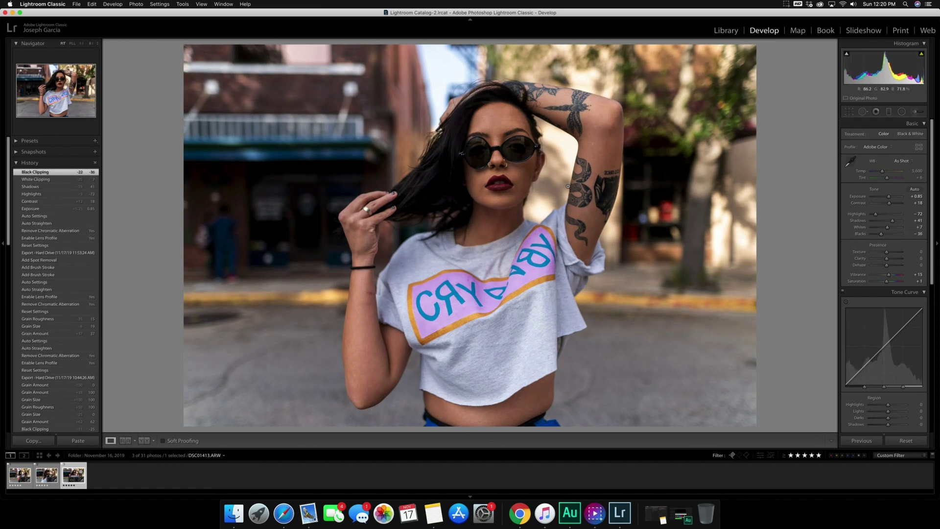
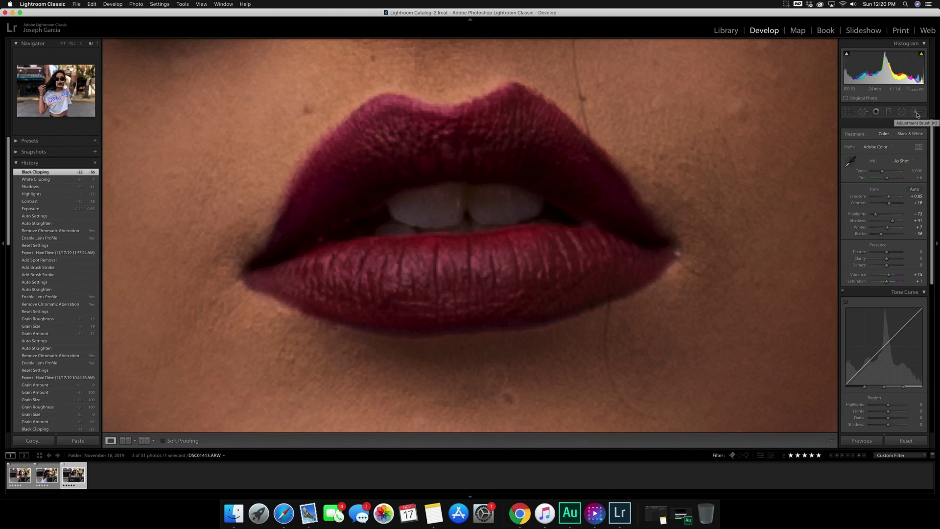
# Paint over the model's upper teeth with the Adjustment Brush, using the Teeth Whitening effect with Auto Mask on.
pyautogui.click(917, 113)
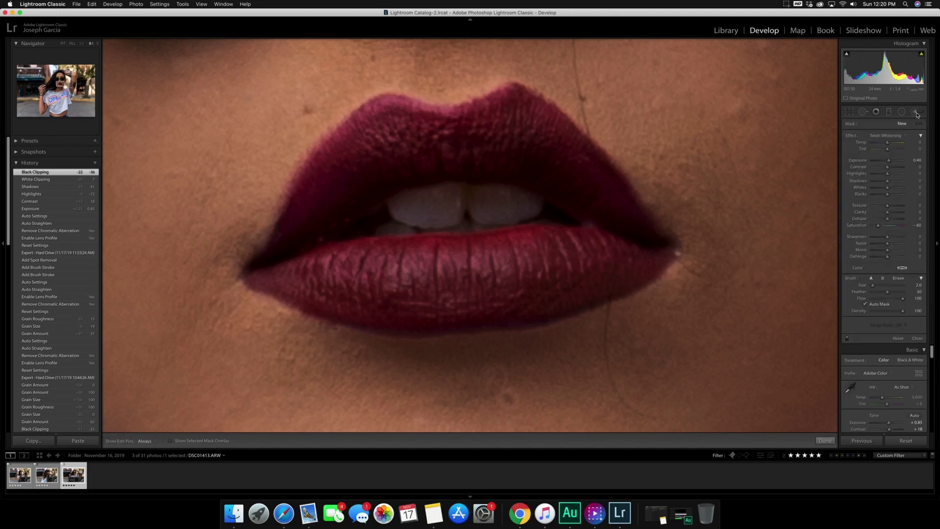
pyautogui.click(888, 135)
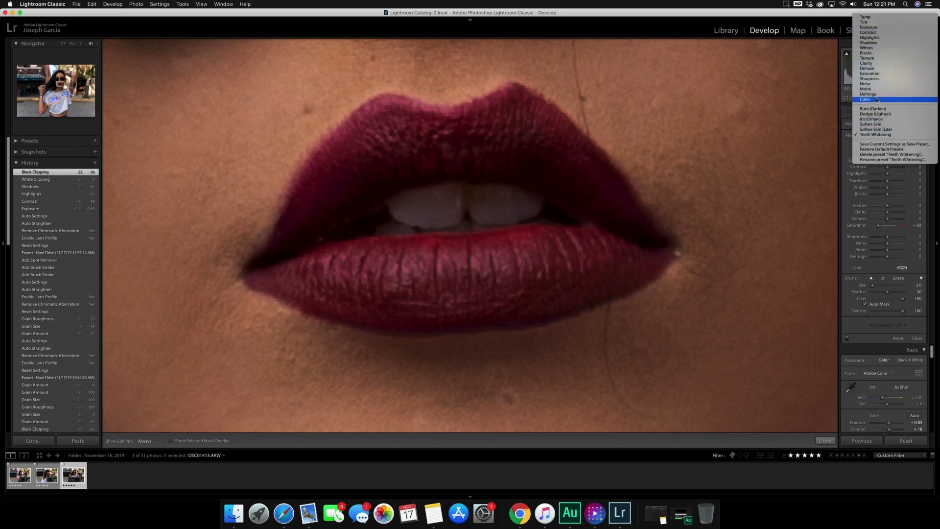
pyautogui.click(875, 136)
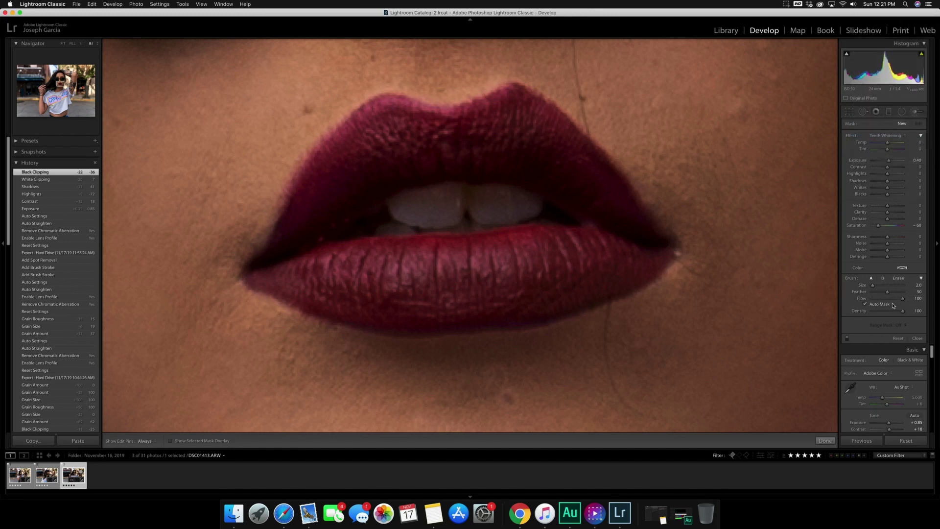
pyautogui.scroll(5, 439, 215)
pyautogui.scroll(1, 439, 215)
pyautogui.moveTo(439, 215)
pyautogui.mouseDown()
pyautogui.moveTo(431, 205)
pyautogui.moveTo(441, 215)
pyautogui.mouseUp()
pyautogui.scroll(-4, 440, 213)
pyautogui.press('h')
pyautogui.moveTo(401, 201)
pyautogui.mouseDown()
pyautogui.moveTo(406, 216)
pyautogui.moveTo(534, 209)
pyautogui.moveTo(405, 223)
pyautogui.mouseUp()
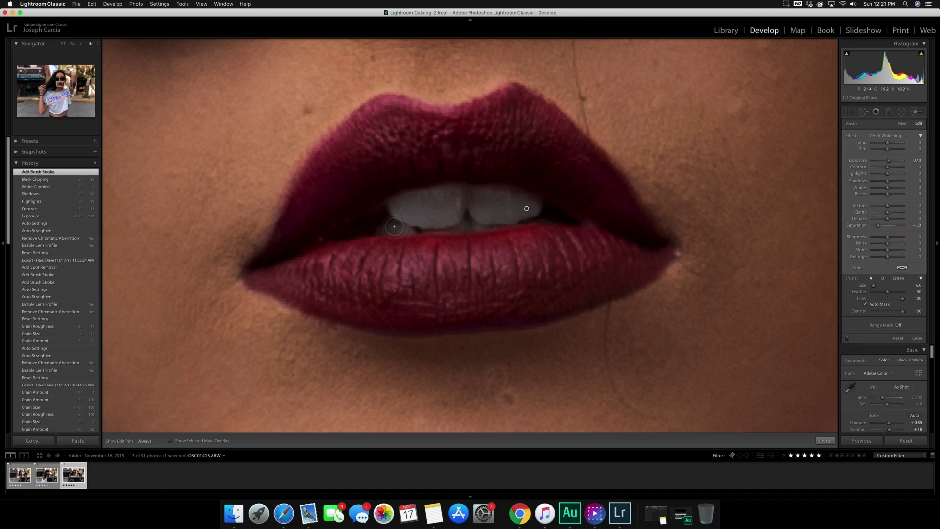
# Reduce the brush size to 3.0, whiten the remaining teeth and their edges, and close the Adjustment Brush.
pyautogui.scroll(-3, 393, 226)
pyautogui.press('h')
pyautogui.moveTo(350, 231); pyautogui.dragTo(512, 213)
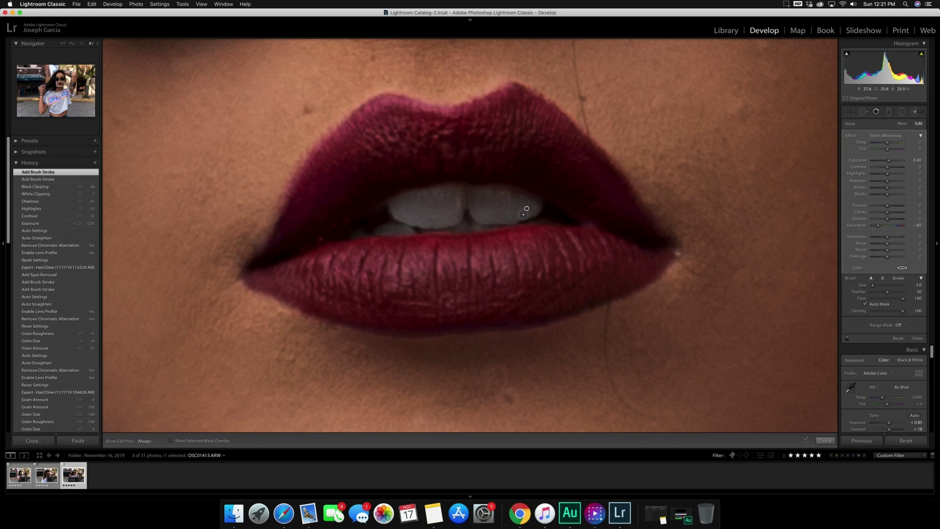
pyautogui.press('h')
pyautogui.moveTo(399, 199); pyautogui.dragTo(401, 201)
pyautogui.moveTo(467, 213); pyautogui.dragTo(475, 207)
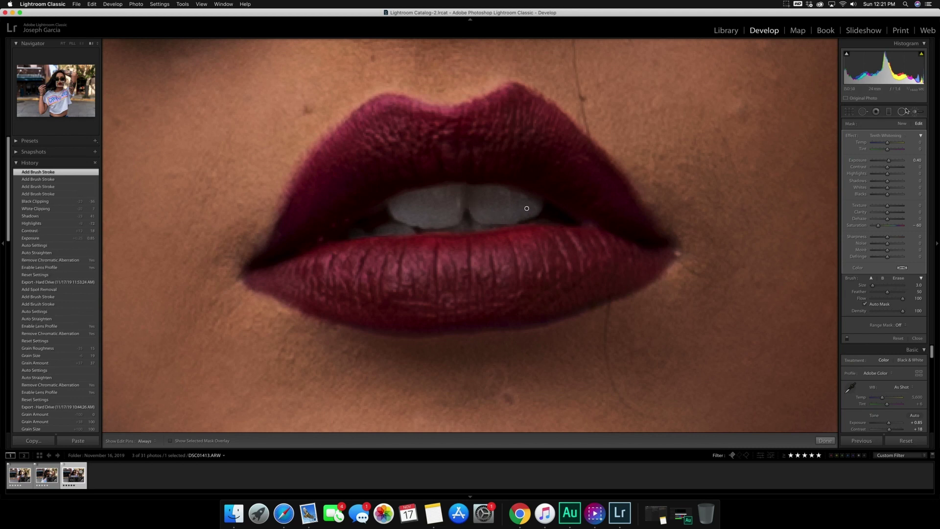
pyautogui.click(903, 111)
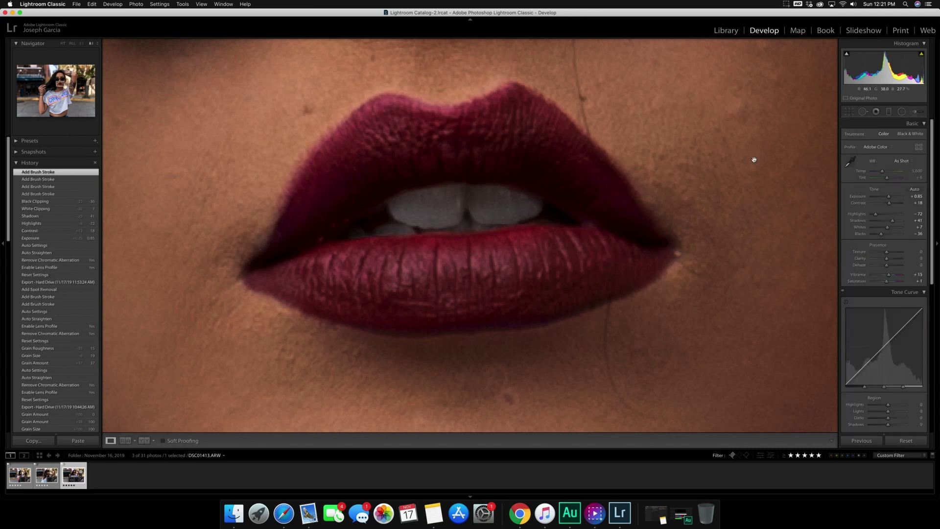
# Heal the small dark spot on the chin below the lower lip with the Spot Removal tool in Heal mode.
pyautogui.click(631, 158)
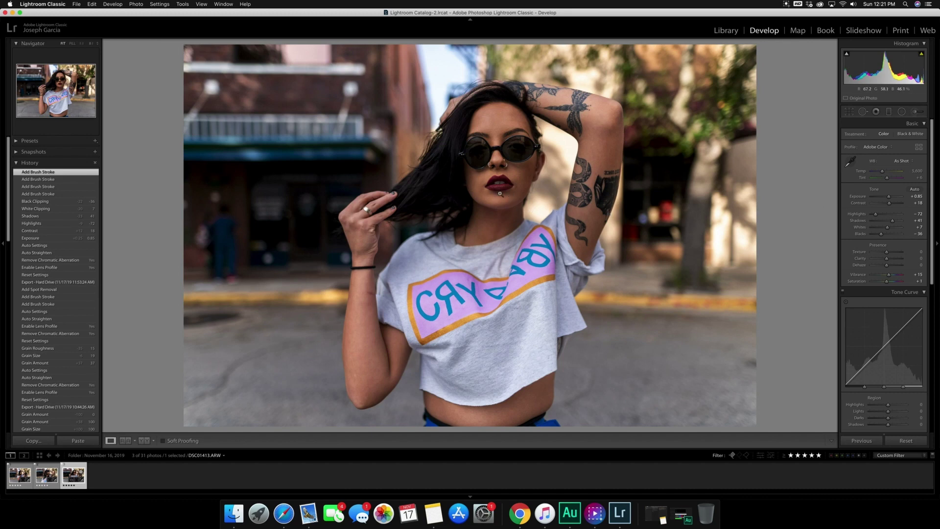
pyautogui.click(509, 195)
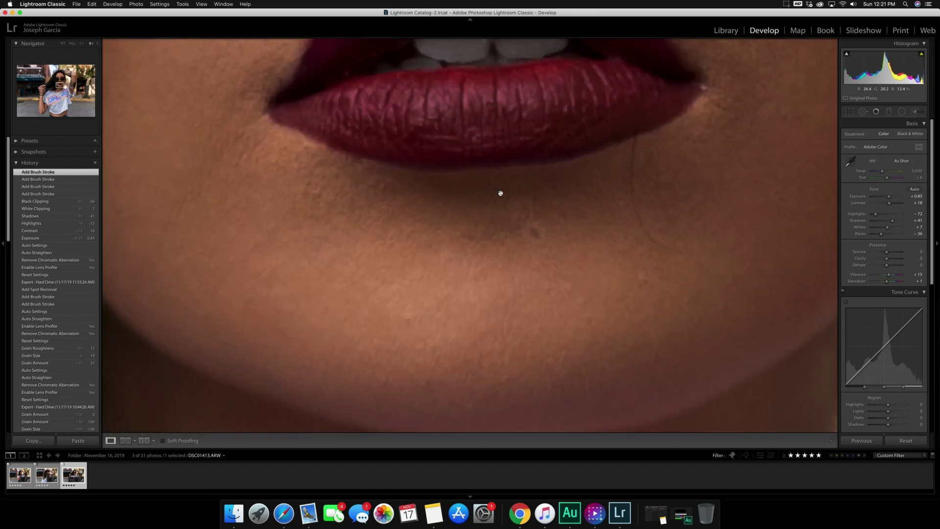
pyautogui.click(863, 113)
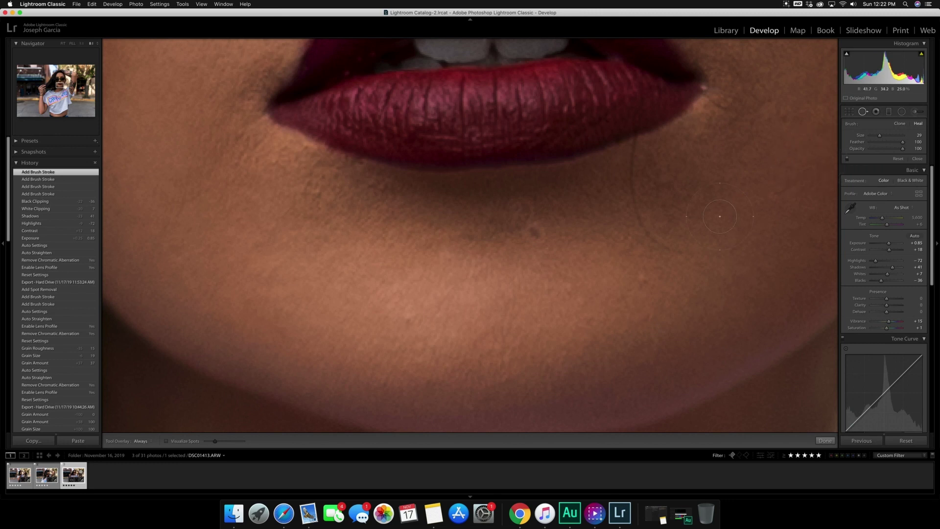
pyautogui.moveTo(534, 225); pyautogui.dragTo(501, 225)
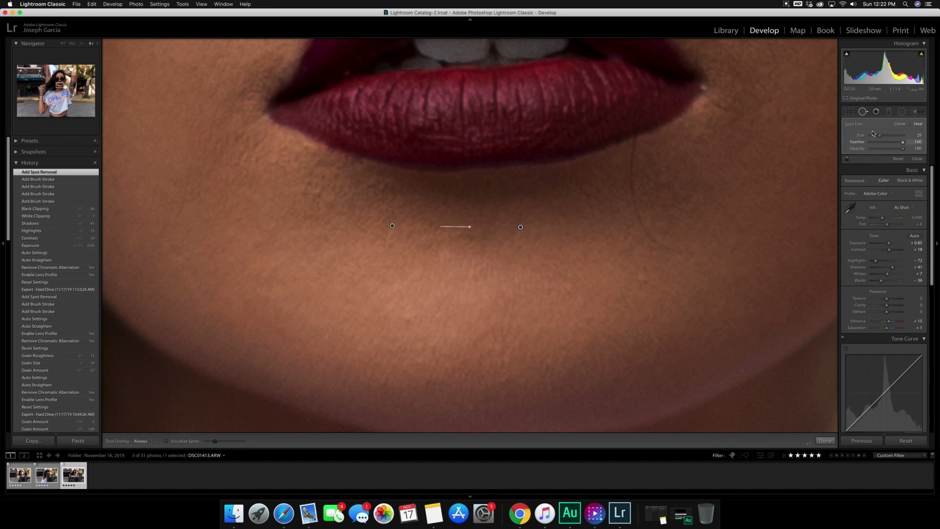
pyautogui.press('q')
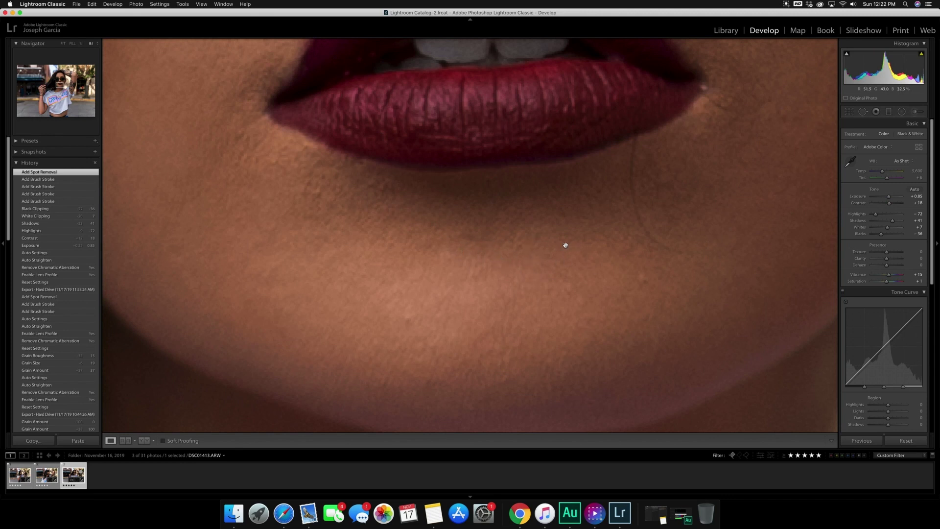
# Compare the whole edited photo with its original side by side, and return to the single view.
pyautogui.click(512, 262)
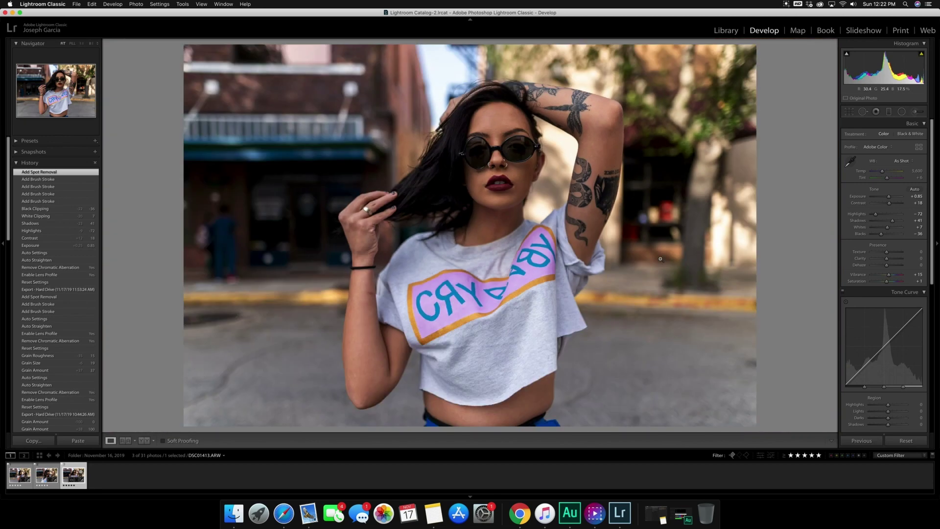
pyautogui.press('y')
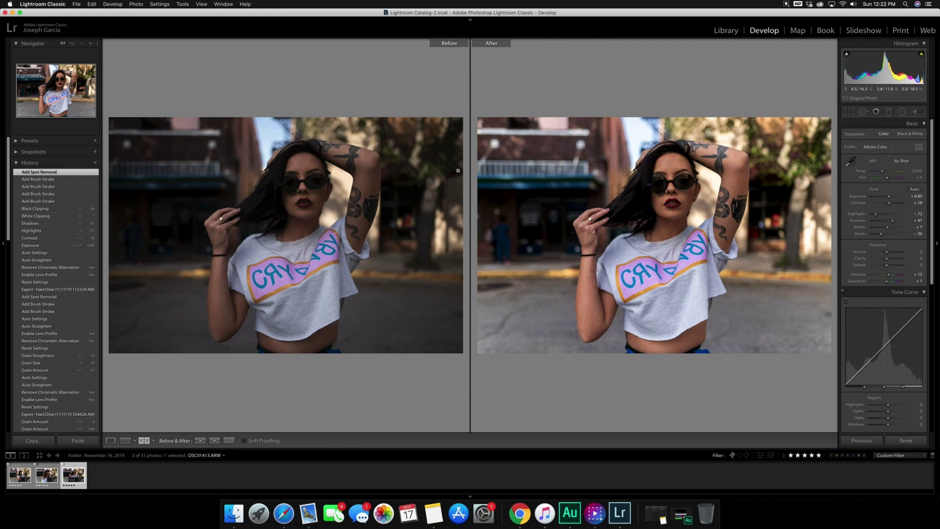
pyautogui.press('y')
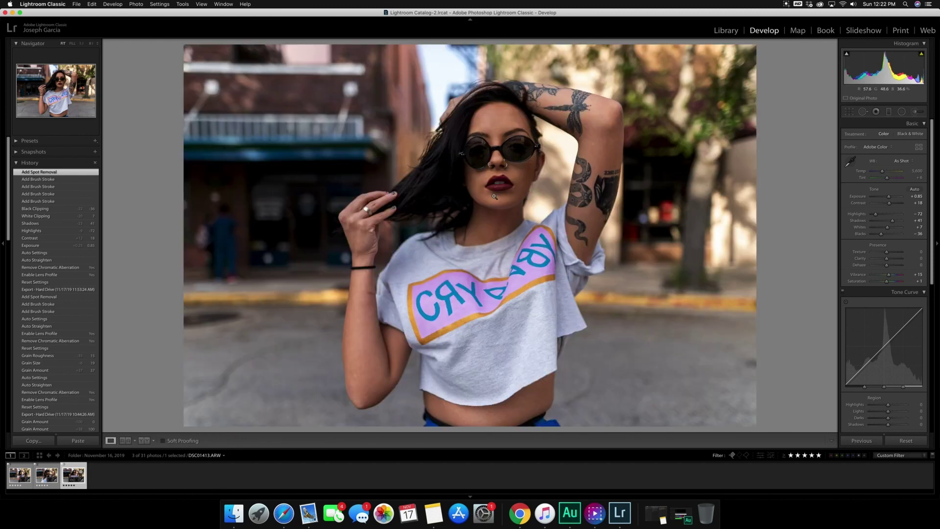
# Select all three filtered photos and open the export settings for them.
pyautogui.press('super+a')
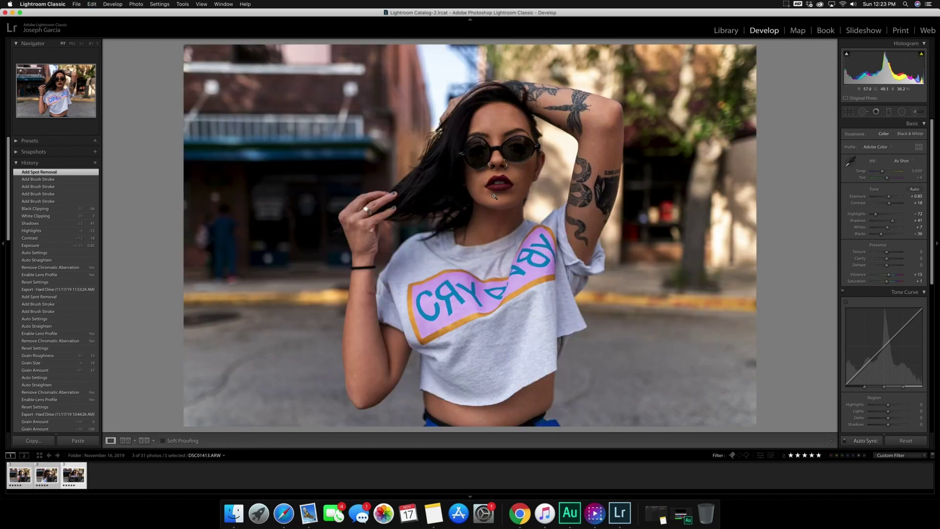
pyautogui.click(77, 4)
pyautogui.click(97, 104)
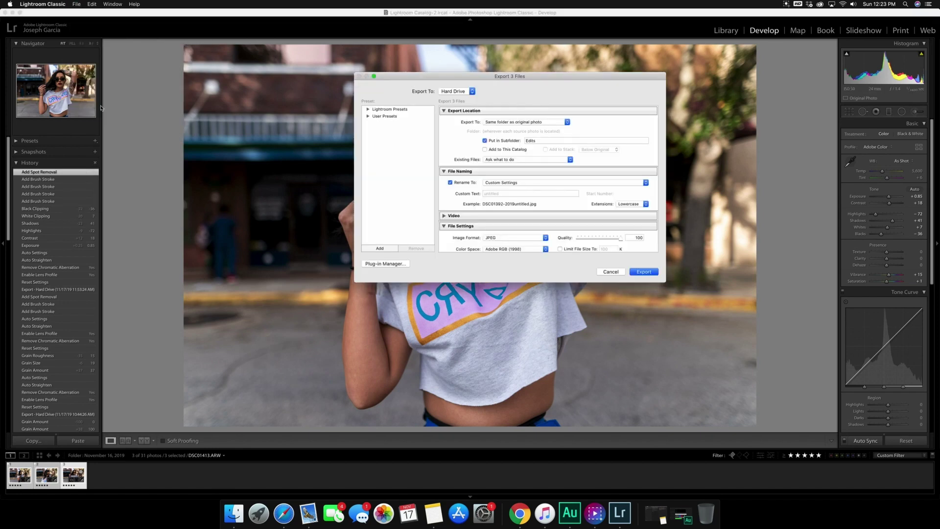
# Close the export settings and reopen them for the three selected photos.
pyautogui.press('Escape')
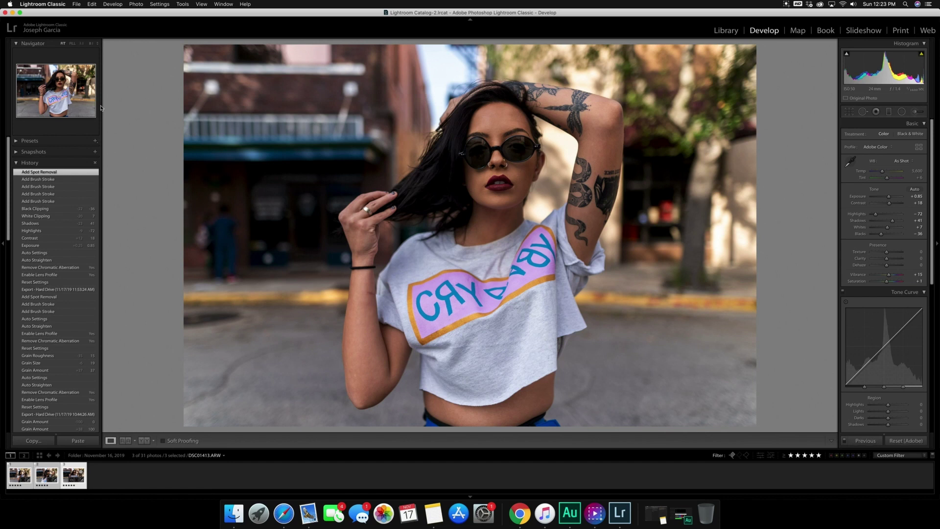
pyautogui.press('shift')
pyautogui.press('super+shift+e')
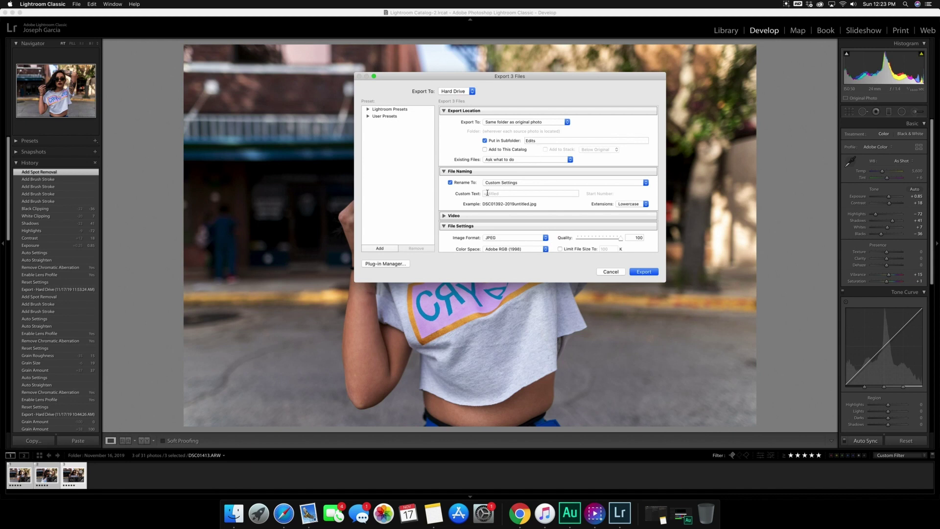
# Switch renaming of the exported files off and back on, keeping the Custom Settings naming template.
pyautogui.click(451, 183)
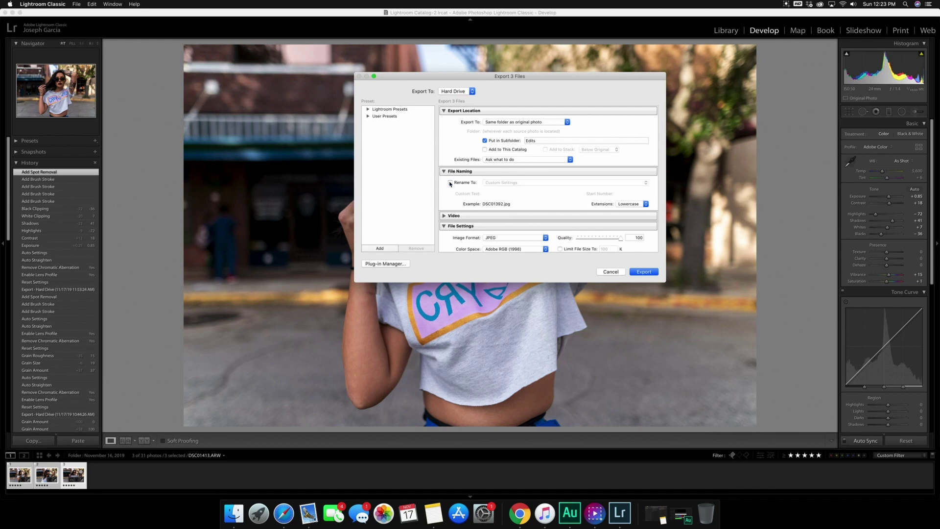
pyautogui.click(450, 183)
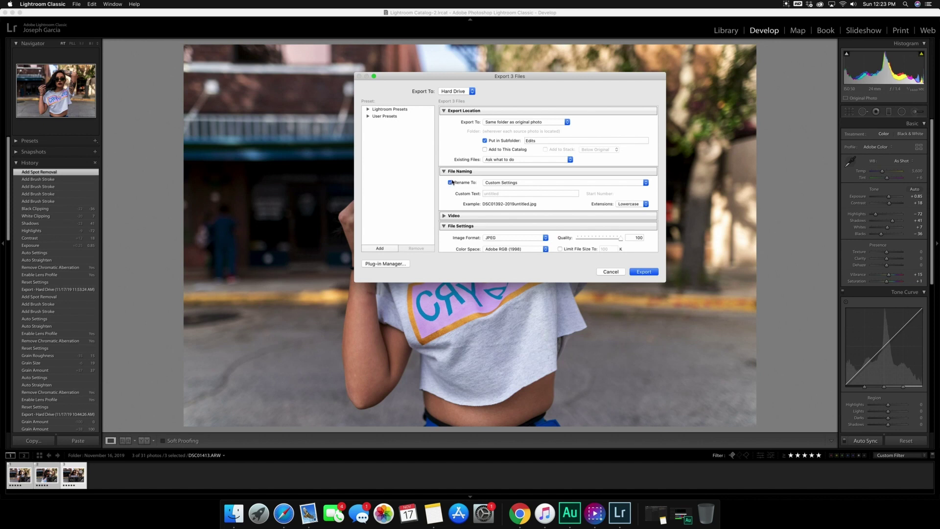
pyautogui.click(451, 183)
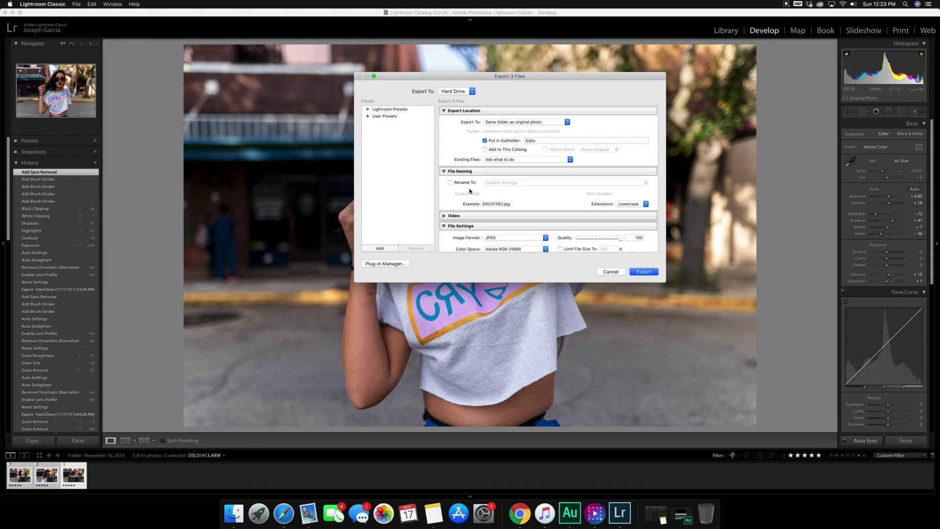
pyautogui.click(451, 183)
# Choose JPEG, Adobe RGB (1998) and quality 100 as file settings, and export the three photos, overwriting the existing files.
pyautogui.scroll(-3, 458, 181)
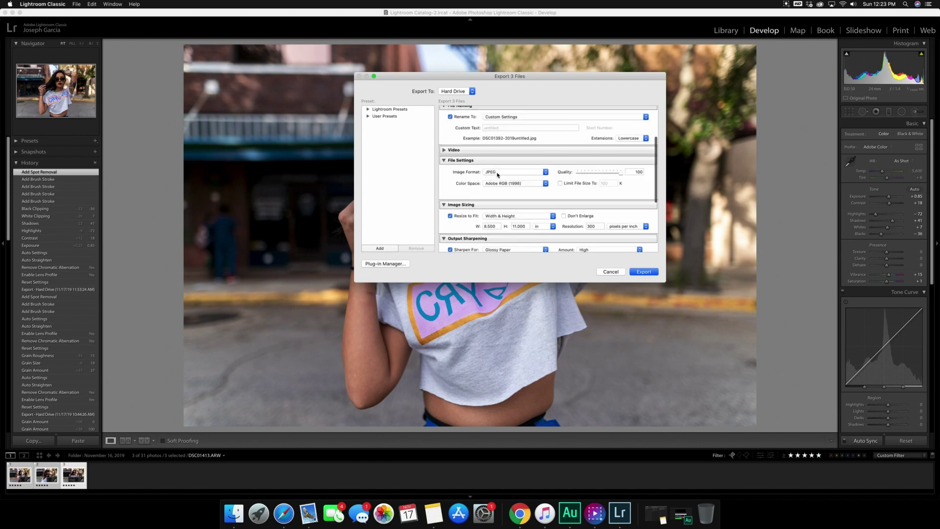
pyautogui.click(495, 173)
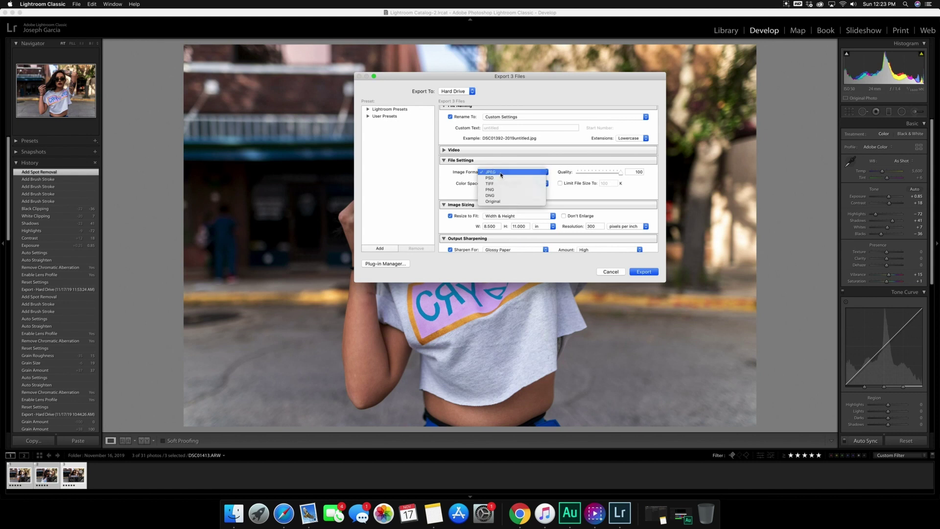
pyautogui.click(501, 175)
pyautogui.click(524, 183)
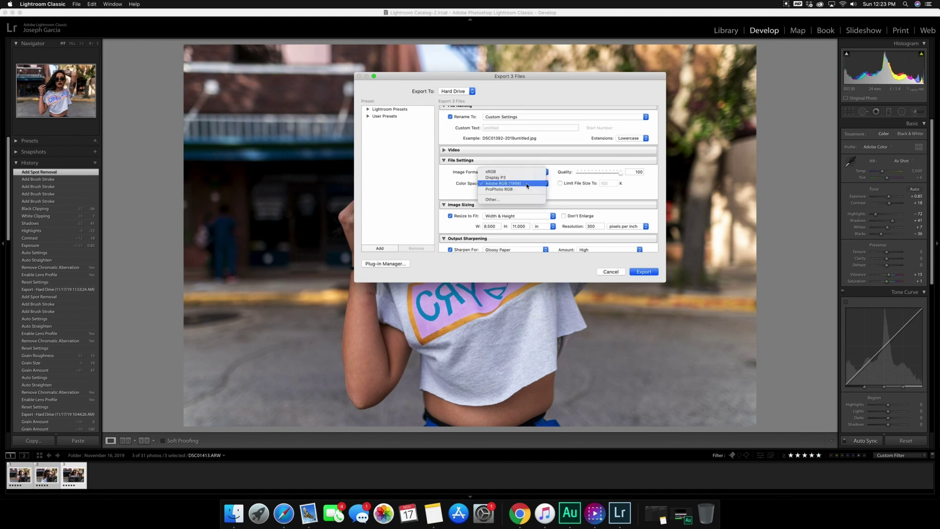
pyautogui.click(527, 185)
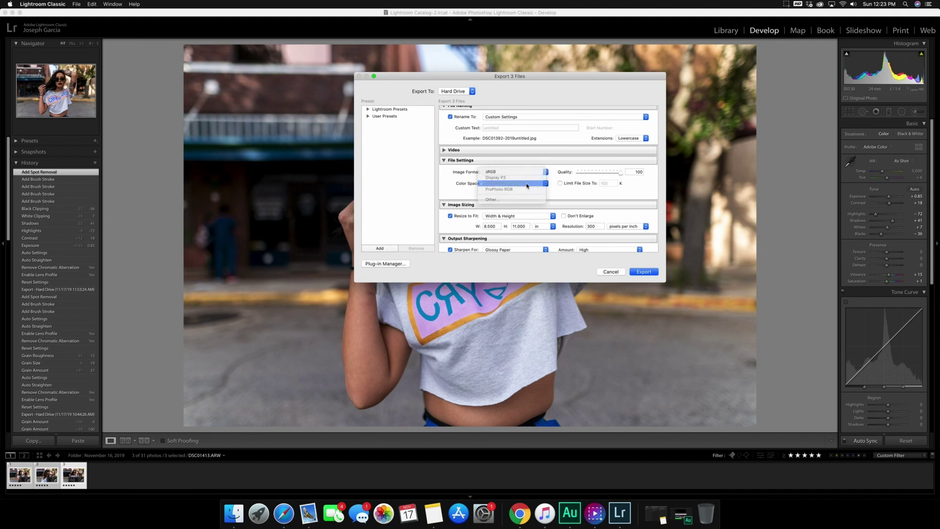
pyautogui.click(597, 174)
pyautogui.moveTo(597, 173); pyautogui.dragTo(629, 174)
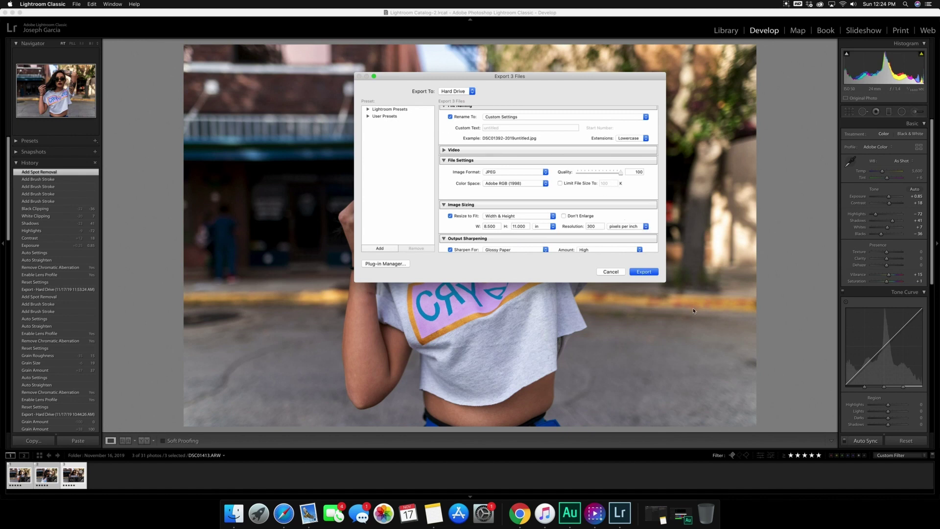
pyautogui.click(644, 272)
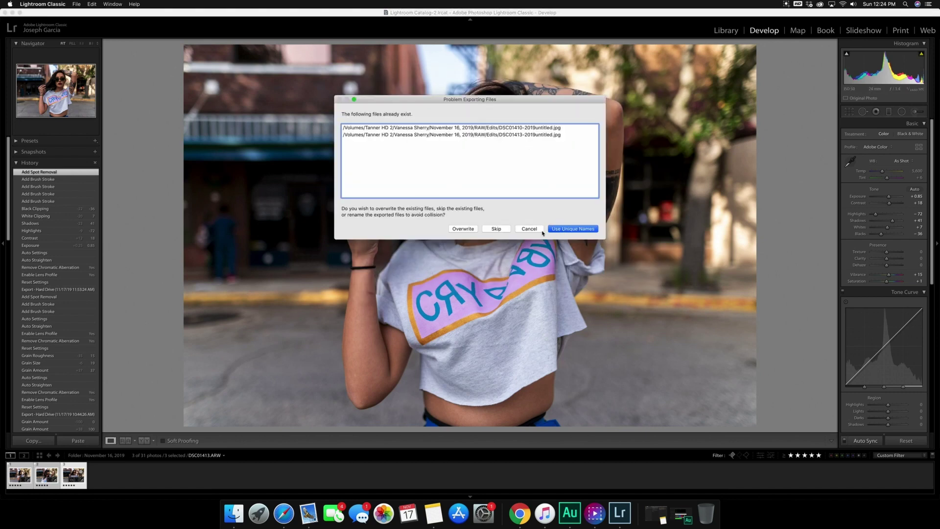
pyautogui.click(468, 228)
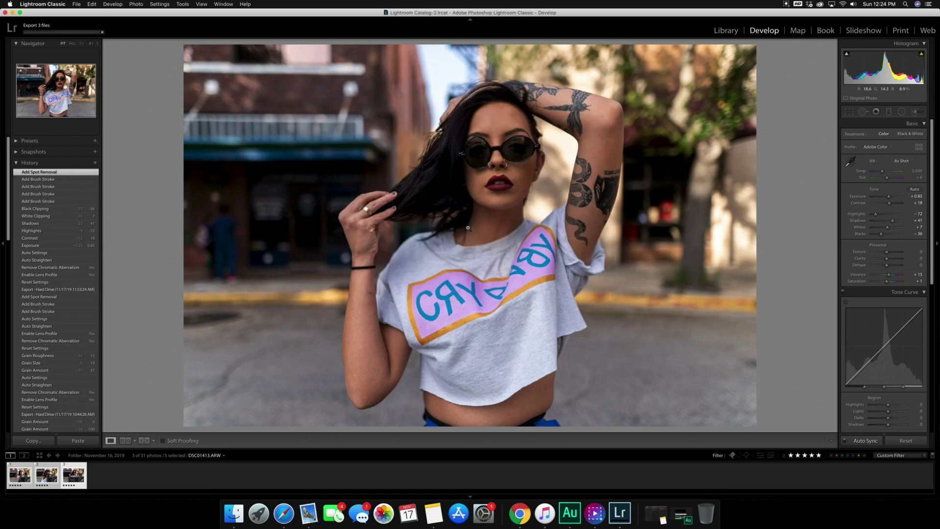